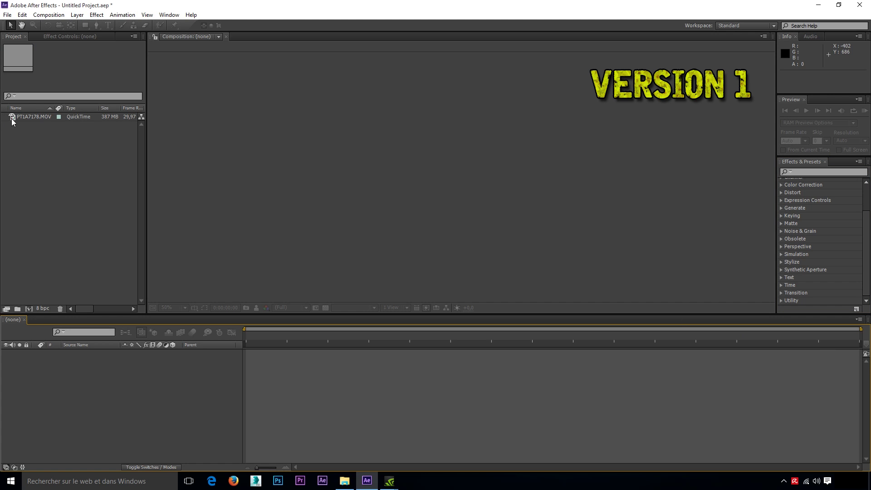
Make a PT1A7178 composition from the clip, scrub the footage, and trim the layer's end earlier.
left_click_drag(13, 119, 436, 195)
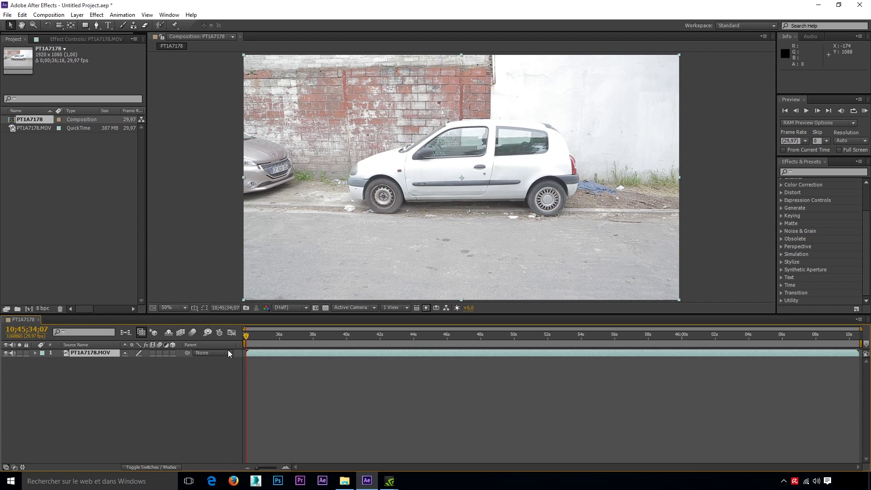
left_click_drag(250, 338, 663, 343)
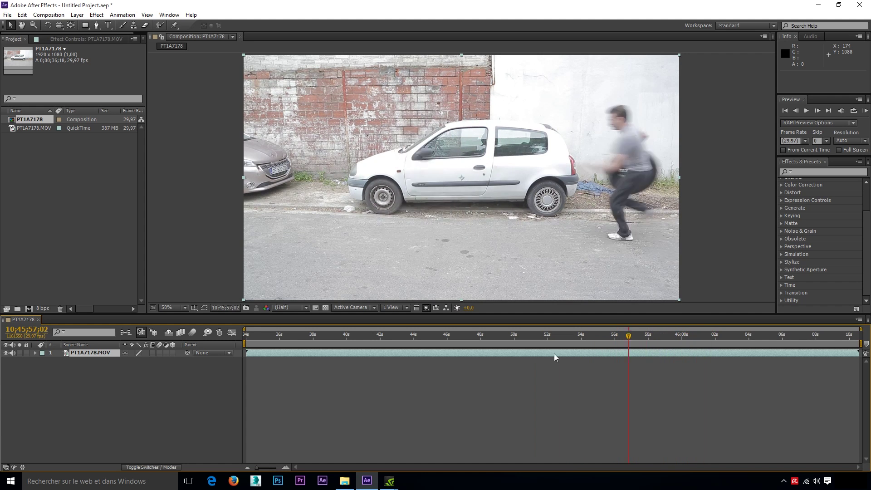
mouse_move(663, 343)
left_mouse_down()
mouse_move(248, 360)
mouse_move(298, 350)
mouse_move(387, 360)
mouse_move(375, 363)
left_mouse_up()
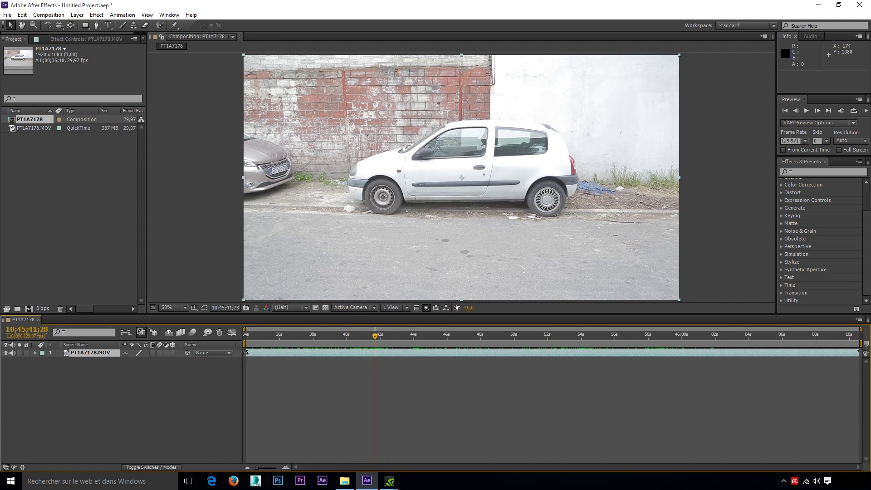
mouse_move(245, 353)
left_mouse_down()
mouse_move(371, 359)
mouse_move(256, 360)
left_mouse_up()
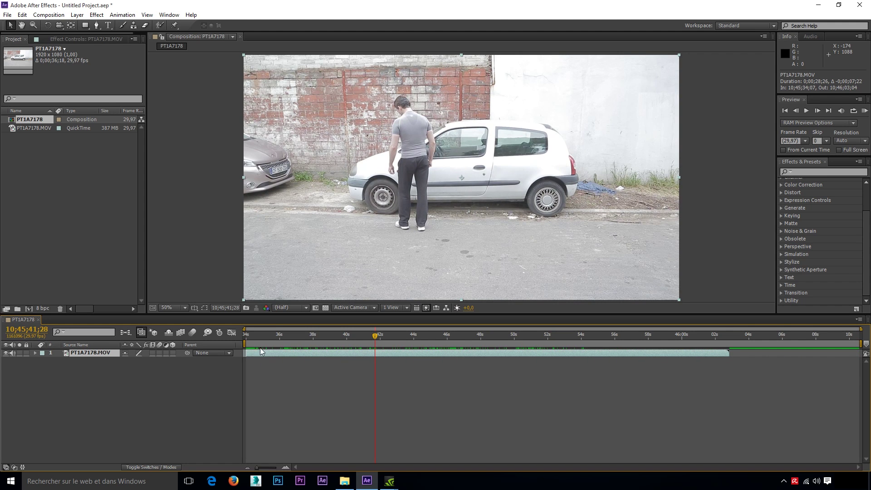
left_click_drag(311, 335, 434, 357)
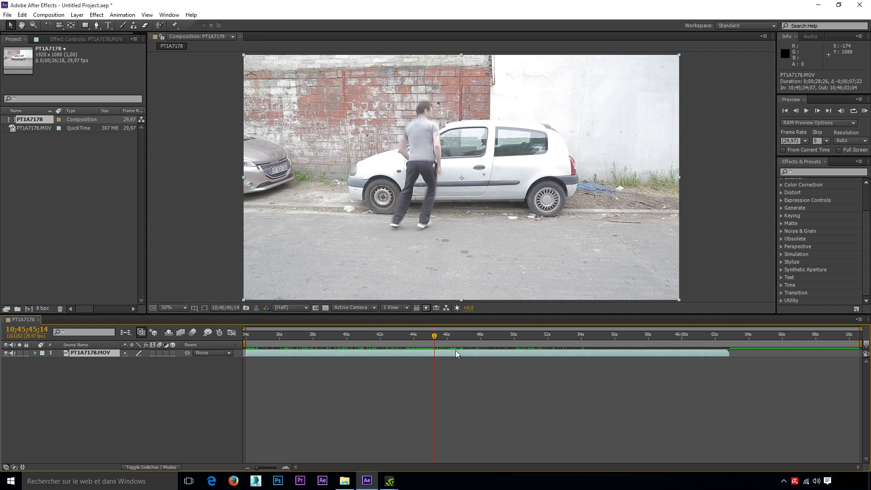
Split the layer at 10;45;45;14 and 10;45;46;25 and delete the short piece between them.
left_click(22, 14)
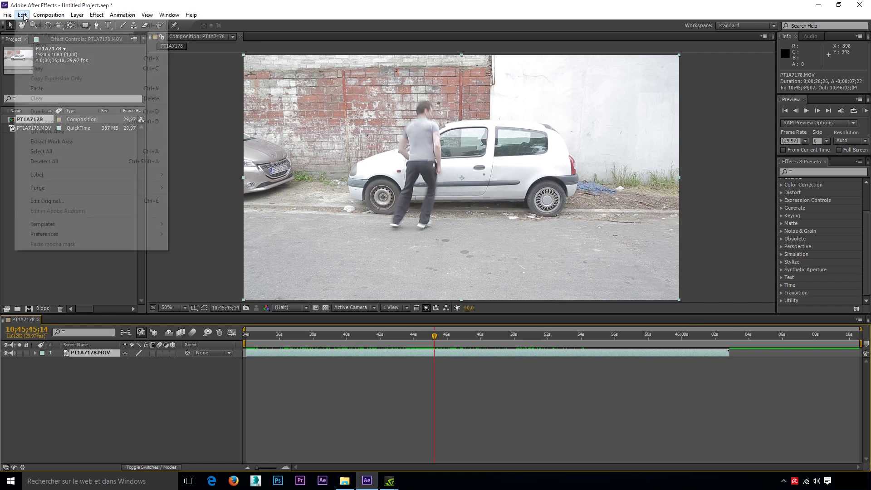
left_click(49, 122)
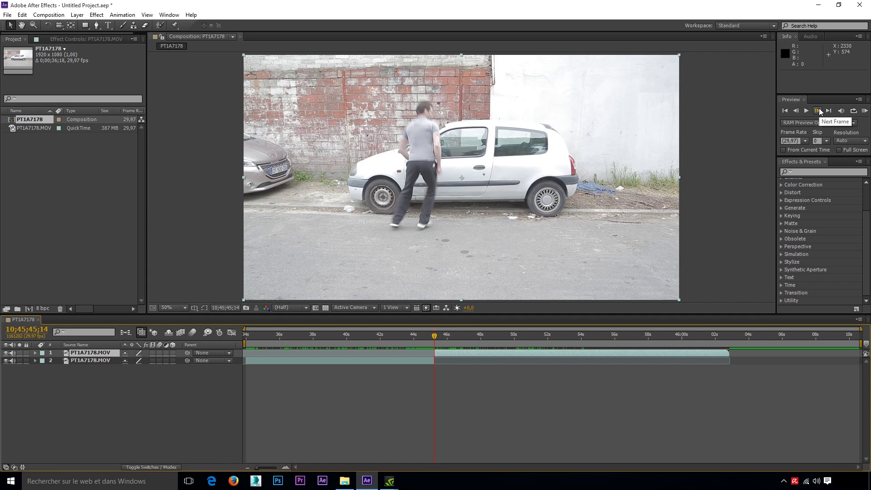
left_click(818, 111)
left_click(19, 17)
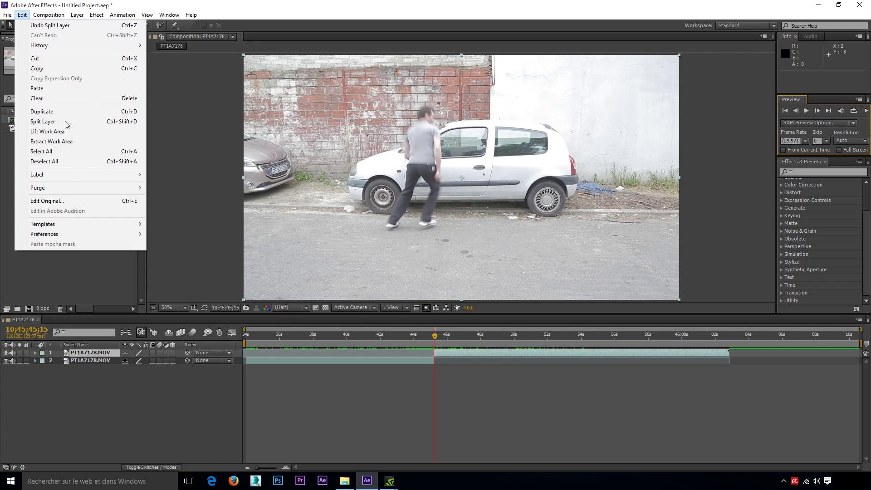
left_click(49, 122)
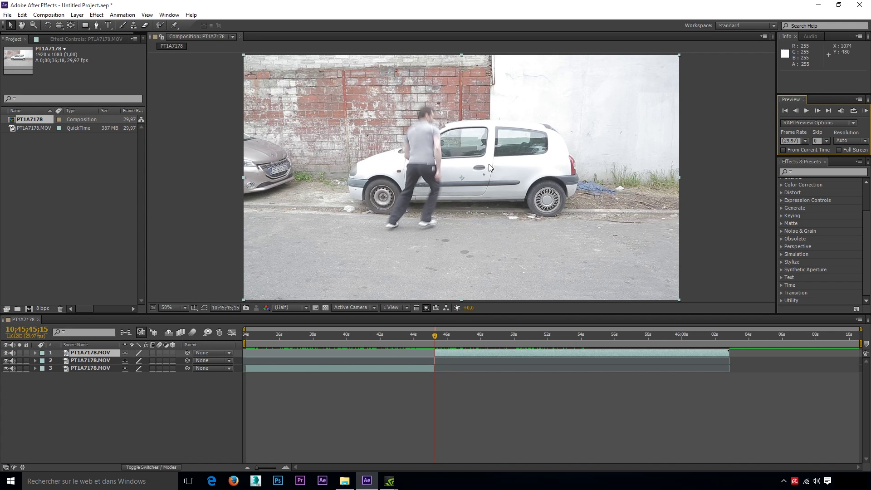
left_click_drag(435, 336, 457, 347)
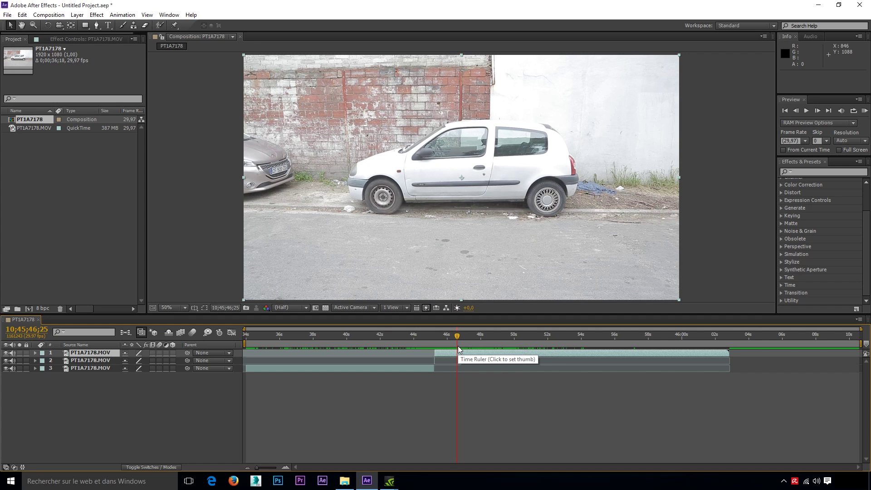
left_click(22, 14)
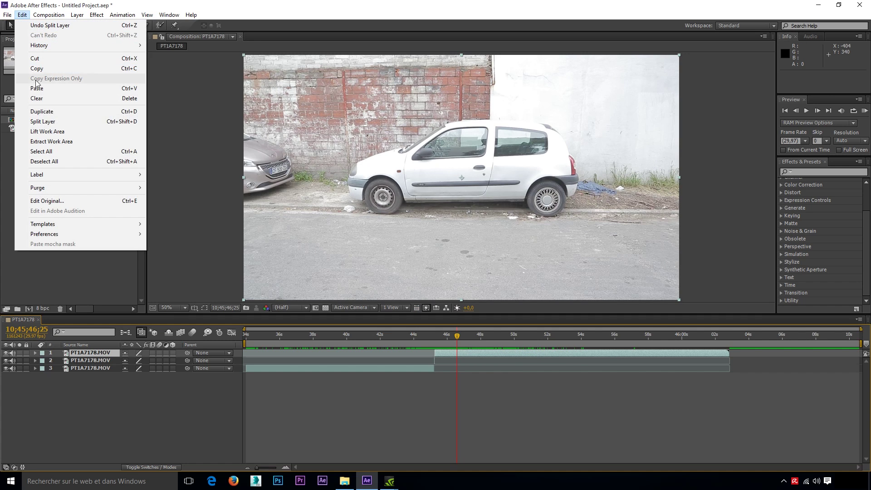
left_click(41, 121)
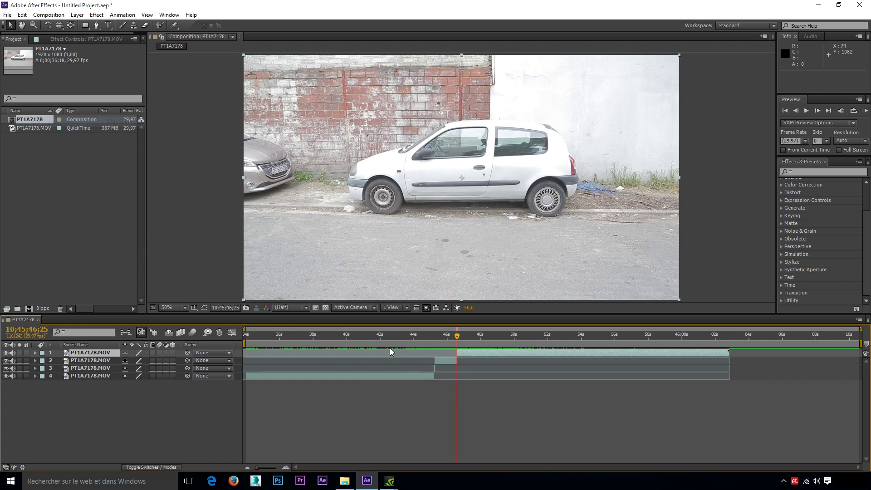
left_click(445, 360)
key("Delete")
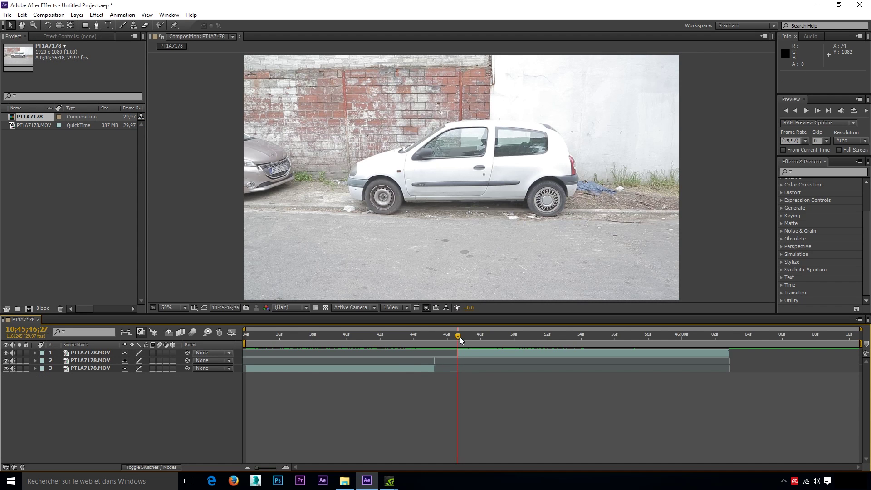
Split the top layer twice around 50 seconds and delete the short piece between the cuts.
left_click_drag(494, 347, 514, 350)
left_click(21, 14)
left_click(49, 122)
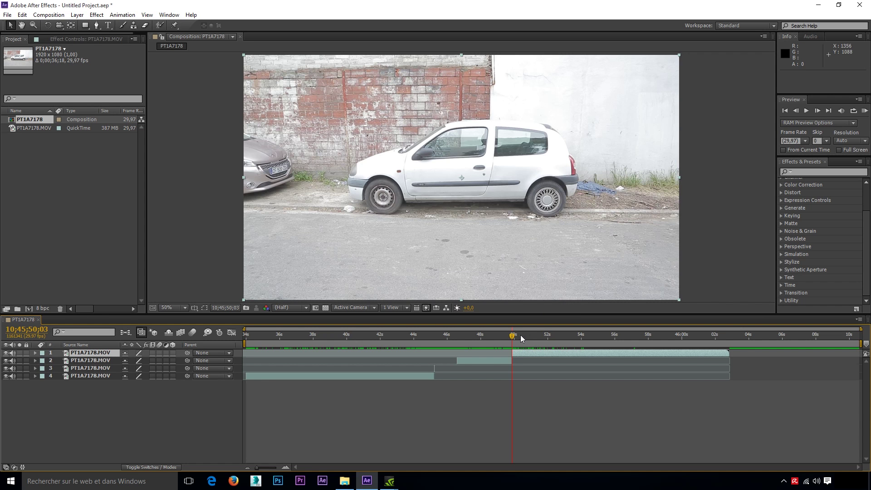
left_click_drag(512, 337, 529, 345)
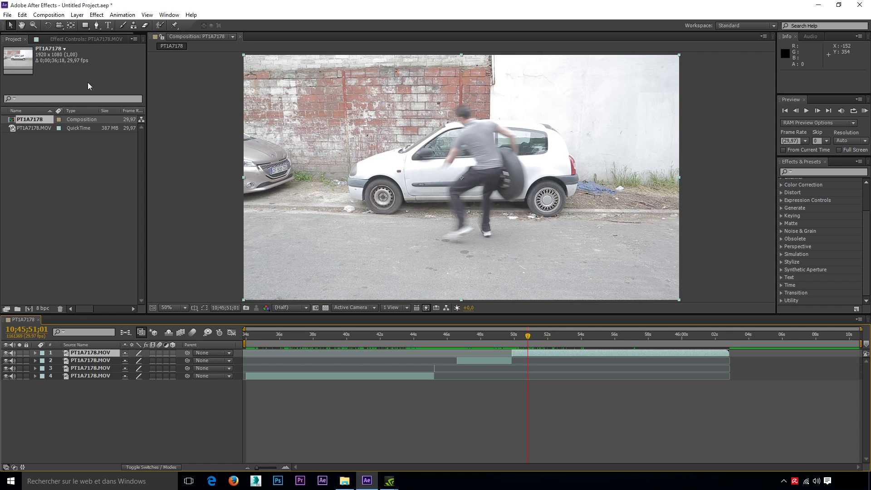
left_click(22, 14)
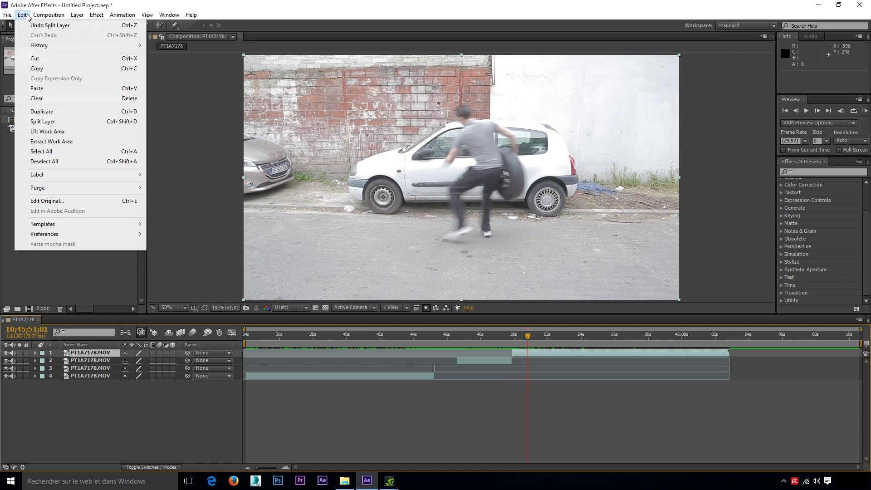
left_click(44, 122)
left_click(520, 362)
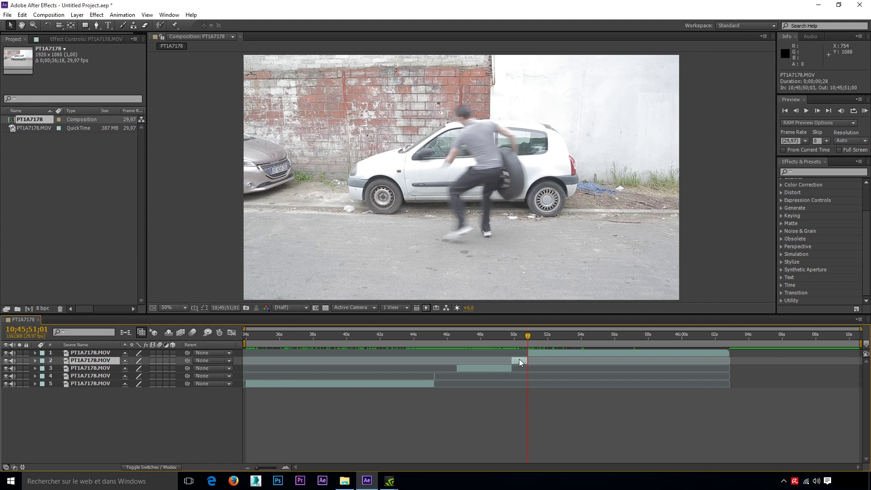
key("Delete")
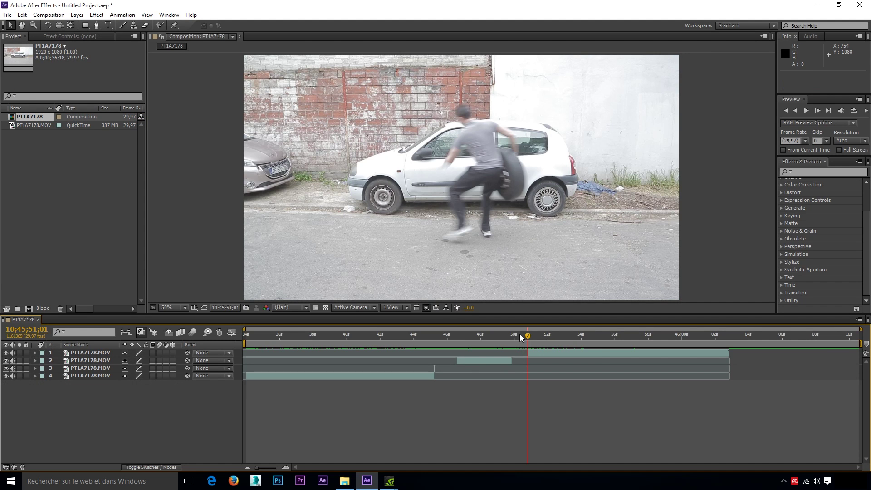
Advance one frame and split the layer again at 10;45;51;02.
left_click(818, 112)
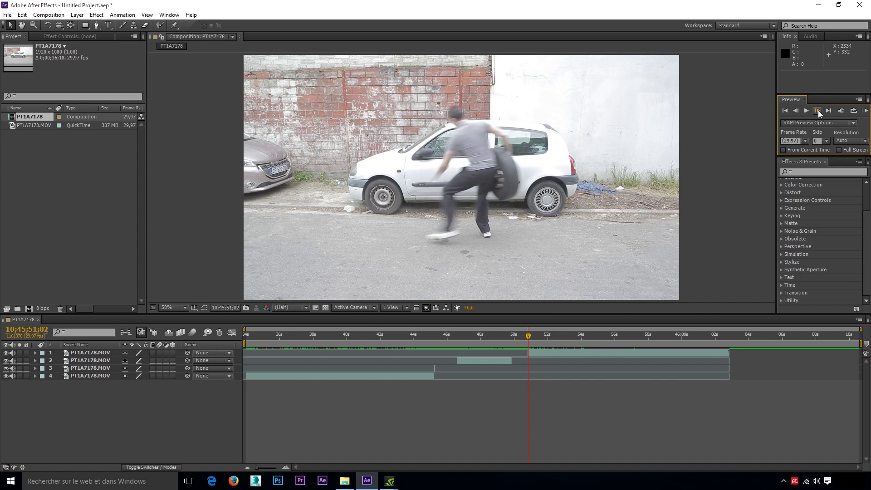
left_click(22, 15)
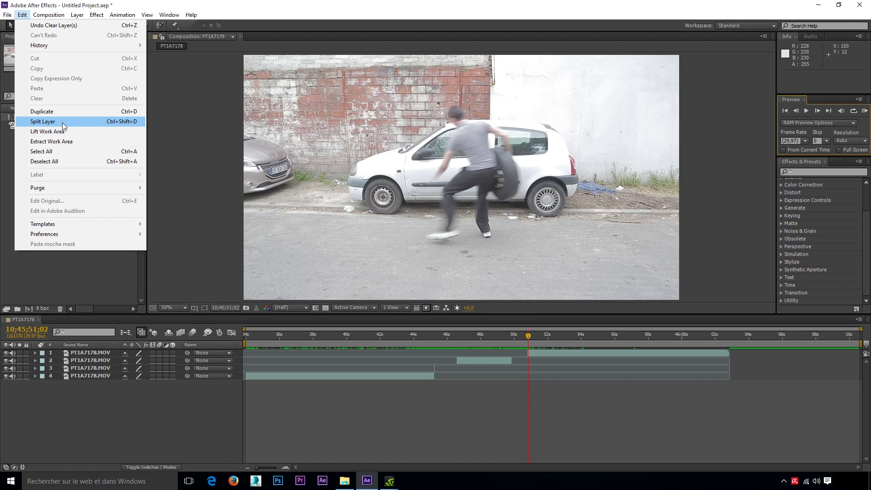
left_click(63, 126)
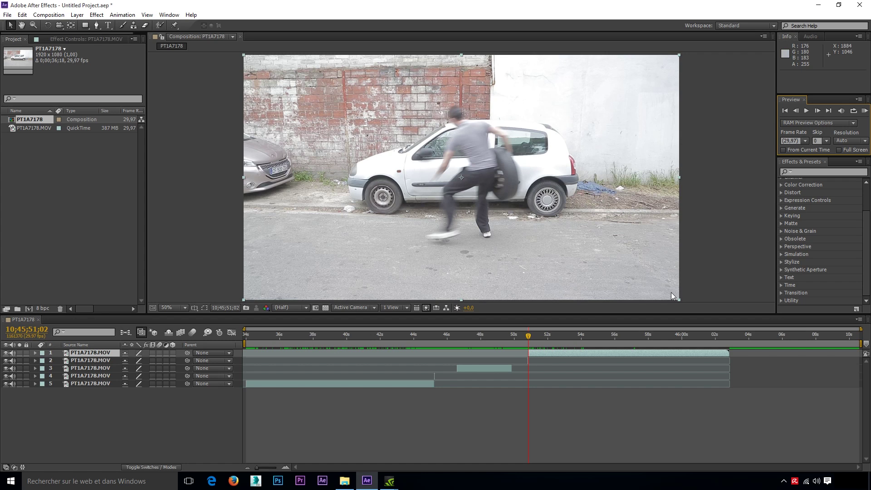
Move the 34s–45s clip layer up one position in the layer stack.
left_click(86, 384)
key("ctrl+bracketright")
left_click_drag(95, 376, 98, 369)
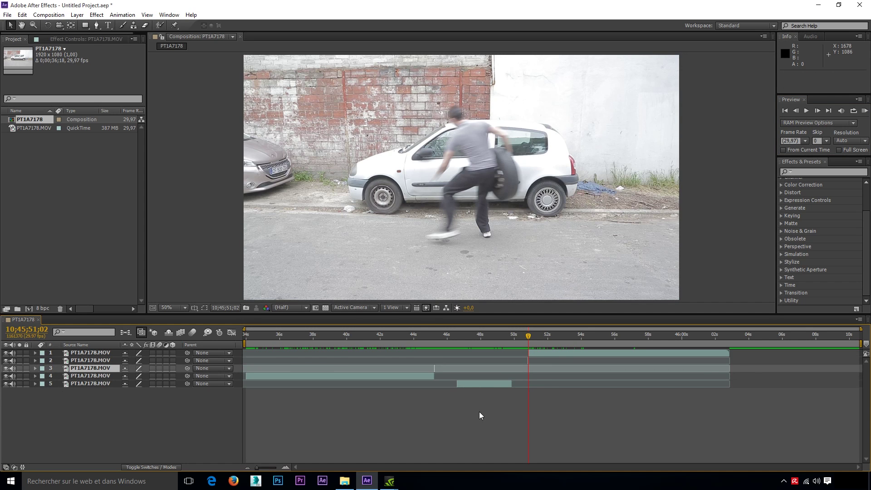
Extend the top layer to start earlier, spanning 10;45;48;22 to 10;46;02;10, then zoom the timeline out.
left_click(458, 383)
left_click_drag(256, 467, 277, 467)
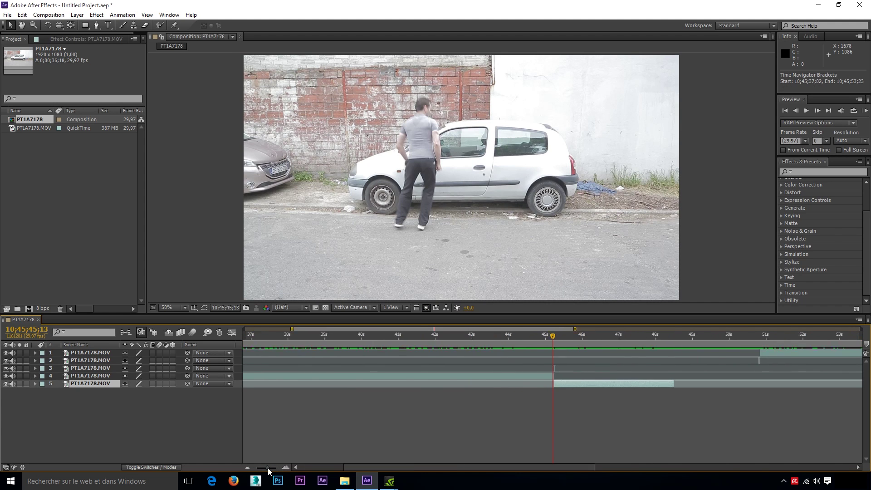
mouse_move(640, 338)
left_mouse_down()
mouse_move(547, 364)
mouse_move(374, 374)
left_mouse_up()
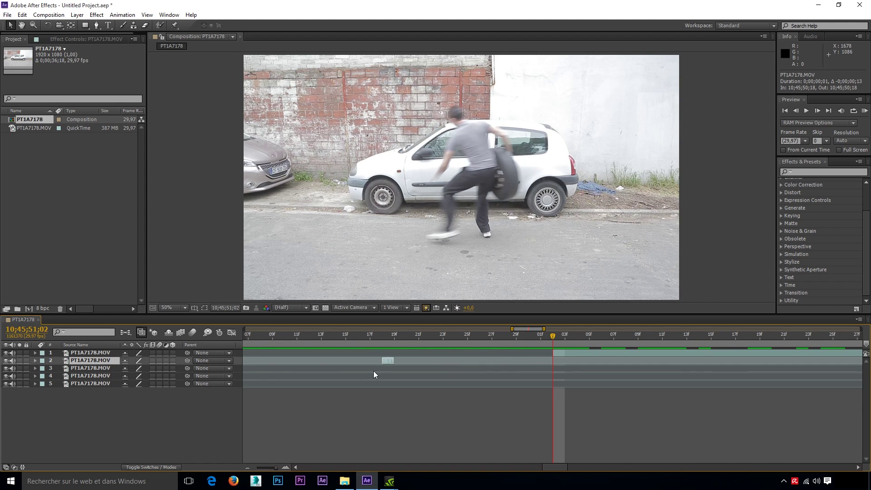
left_click_drag(239, 365, 526, 358)
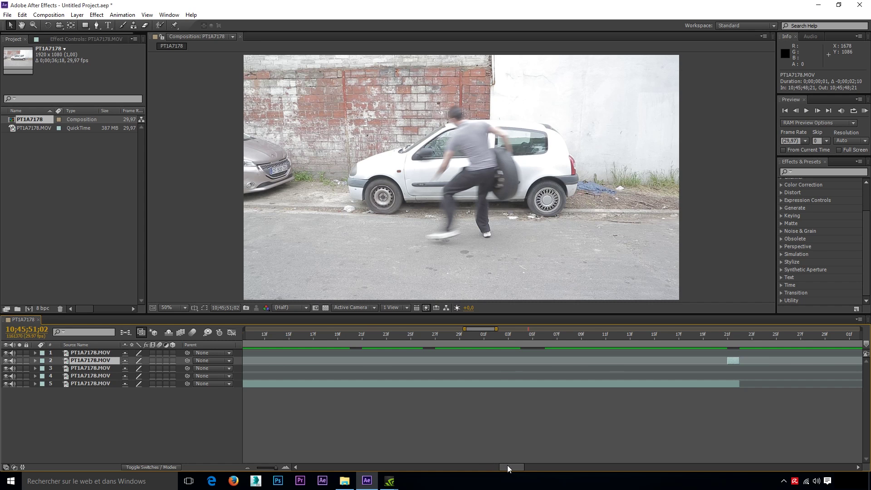
left_click_drag(507, 465, 460, 476)
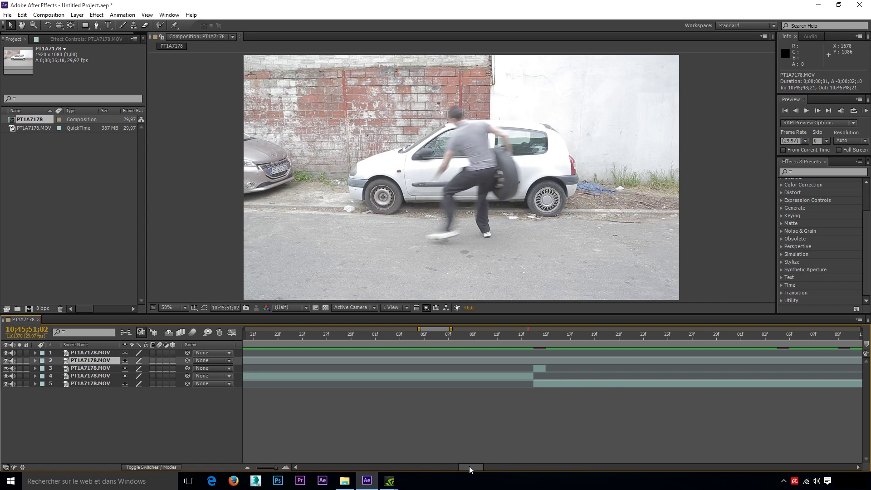
mouse_move(469, 466)
left_mouse_down()
mouse_move(529, 470)
mouse_move(558, 458)
left_mouse_up()
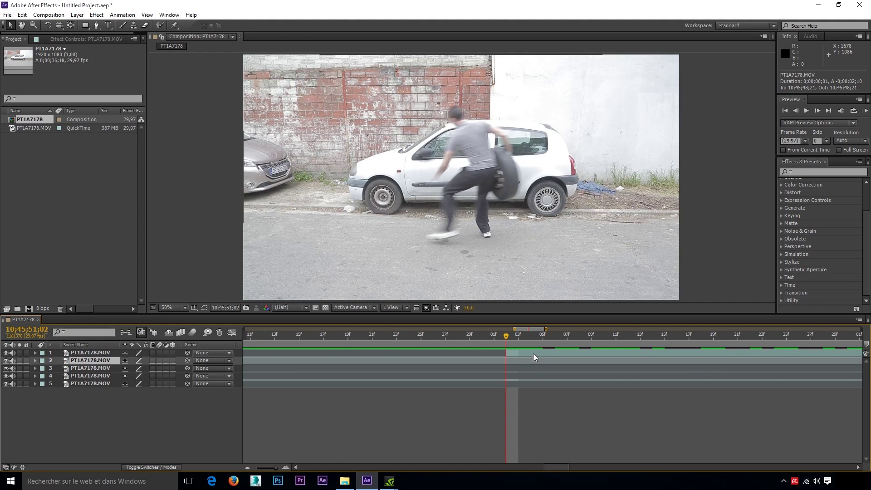
mouse_move(532, 353)
left_mouse_down()
mouse_move(246, 353)
mouse_move(491, 353)
left_mouse_up()
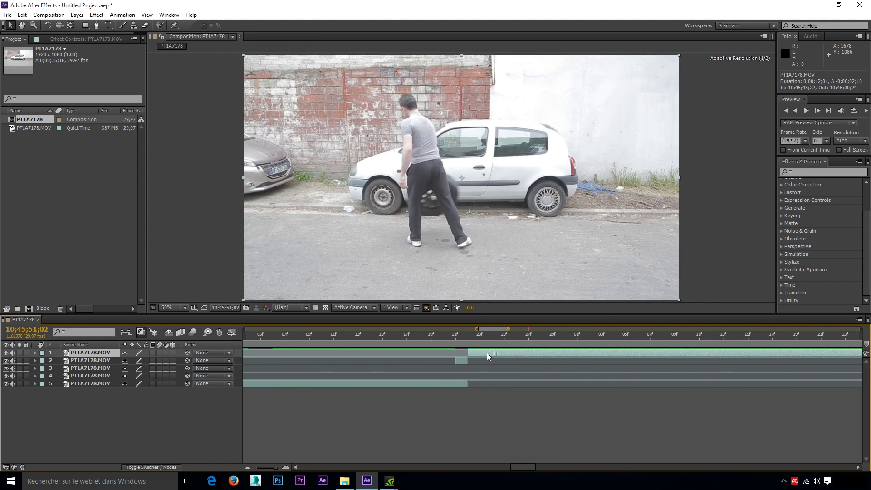
left_click(247, 467)
left_click(247, 467)
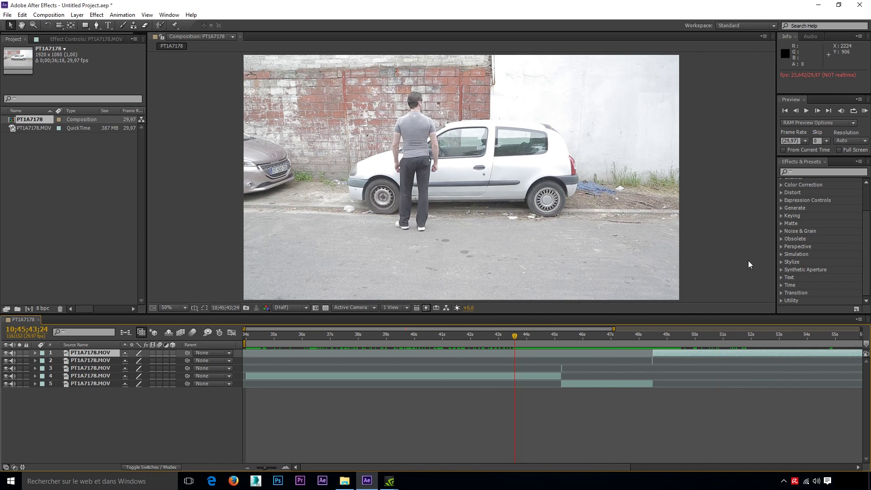
Preview the edit, then park on 10;45;45;14 at frame zoom and select the one-frame layer 3.
left_click(806, 111)
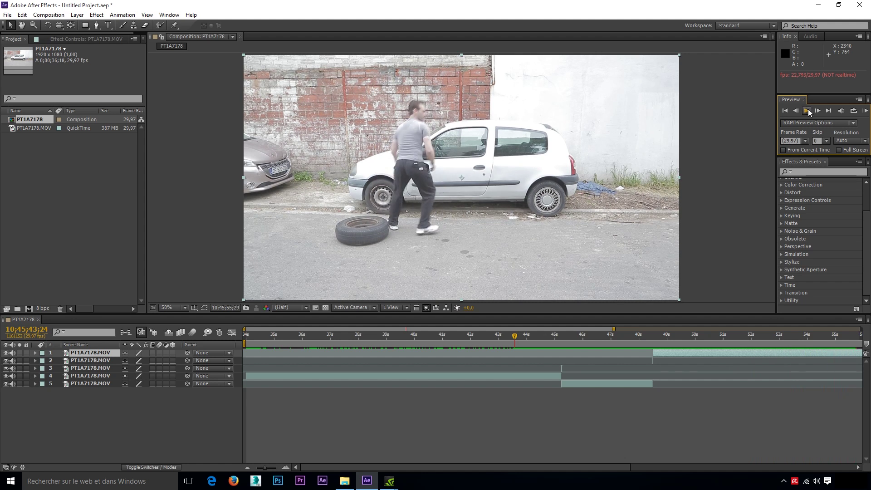
left_click(560, 337)
left_click_drag(560, 339, 560, 339)
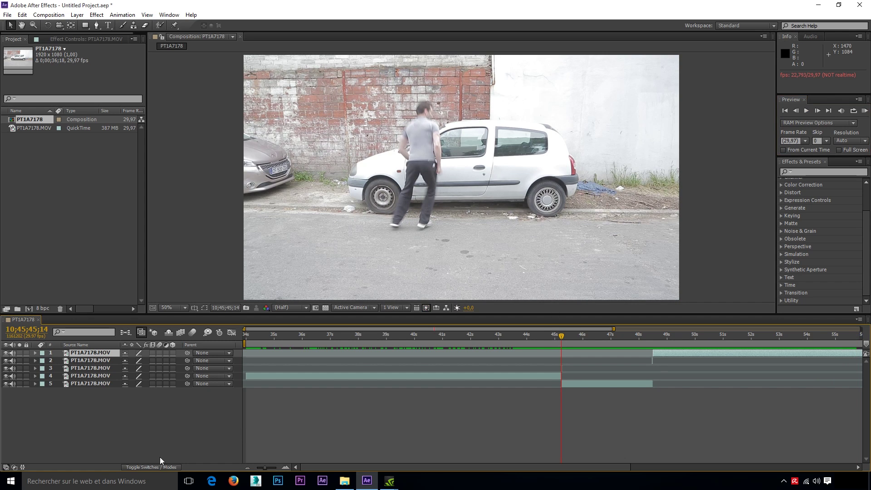
left_click(287, 466)
left_click(286, 466)
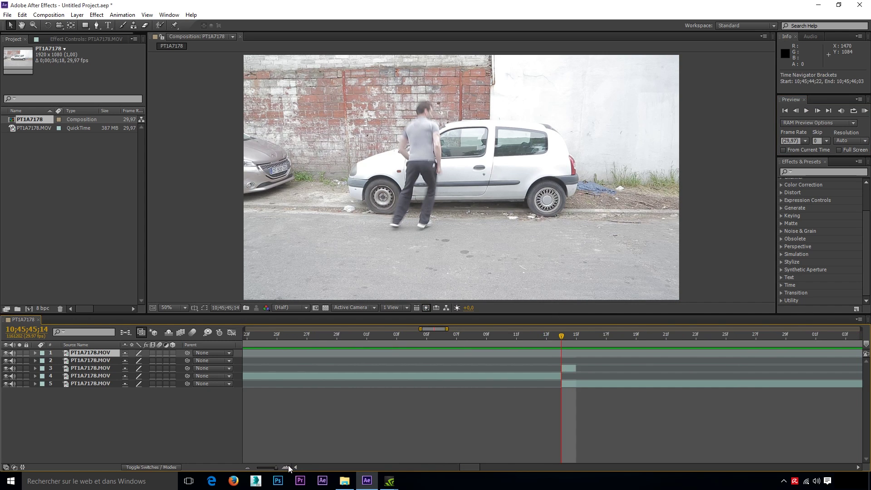
left_click(287, 466)
left_click_drag(478, 342, 483, 339)
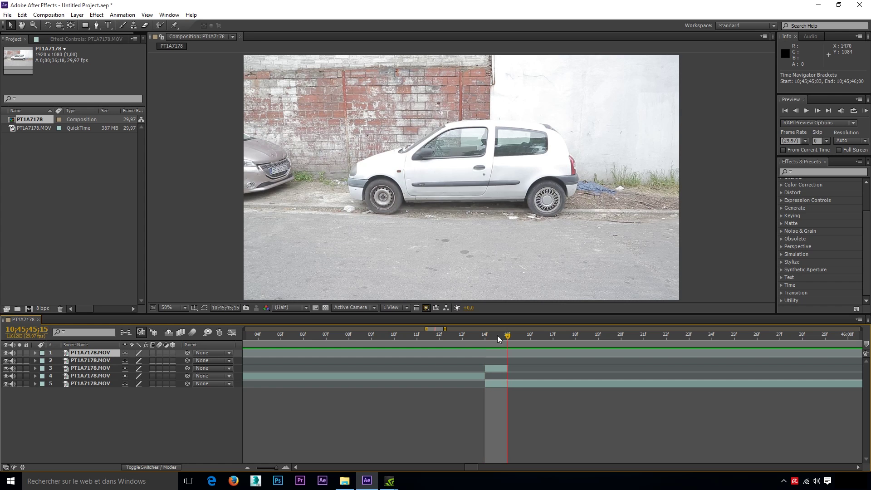
left_click(499, 368)
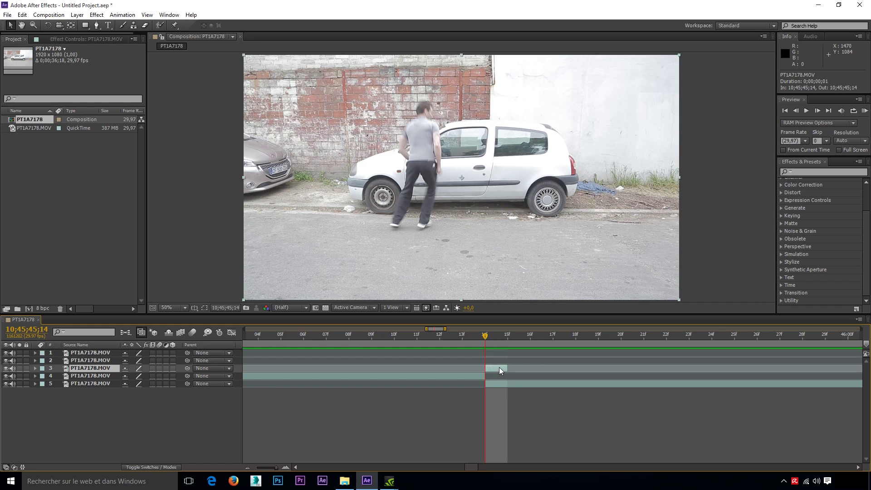
Start a Pen mask on layer 3, tracing from the man's head down his left side and leg.
left_click(96, 26)
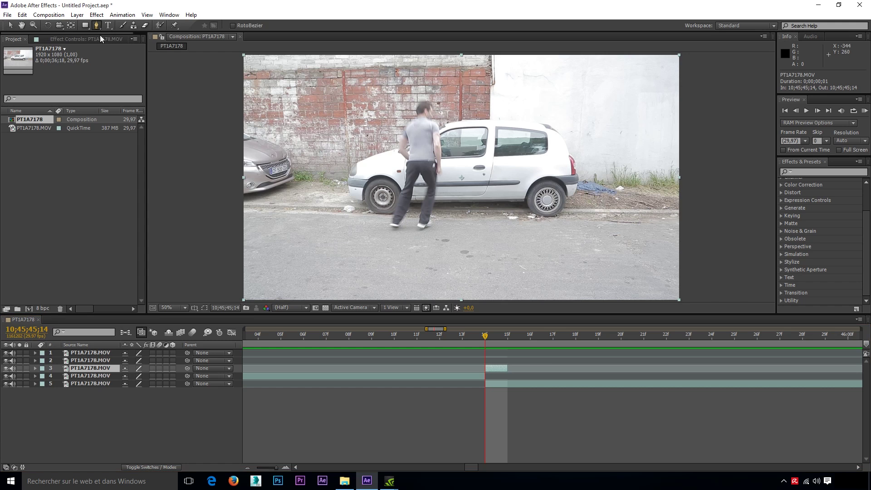
left_click(424, 102)
left_click(415, 106)
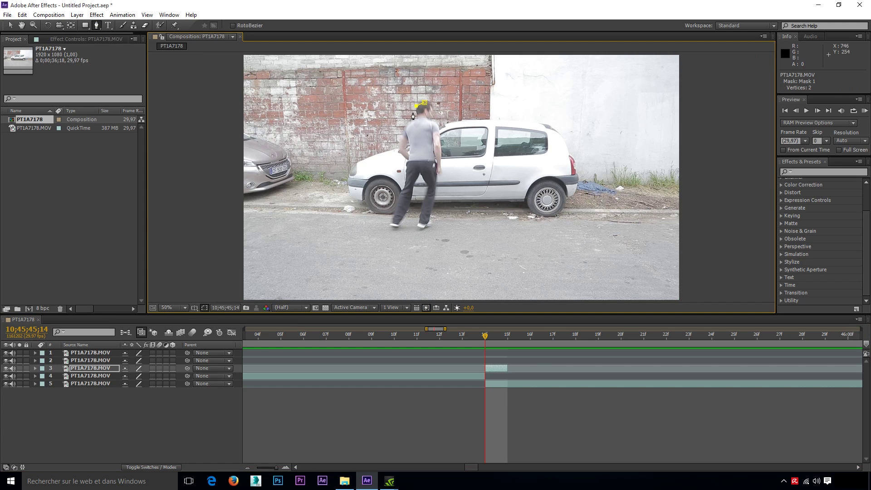
left_click(416, 116)
left_click(408, 123)
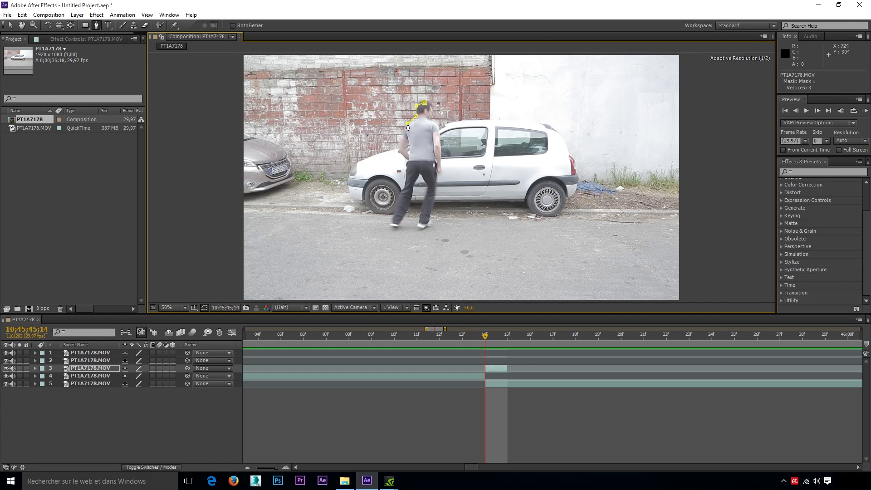
left_click(399, 149)
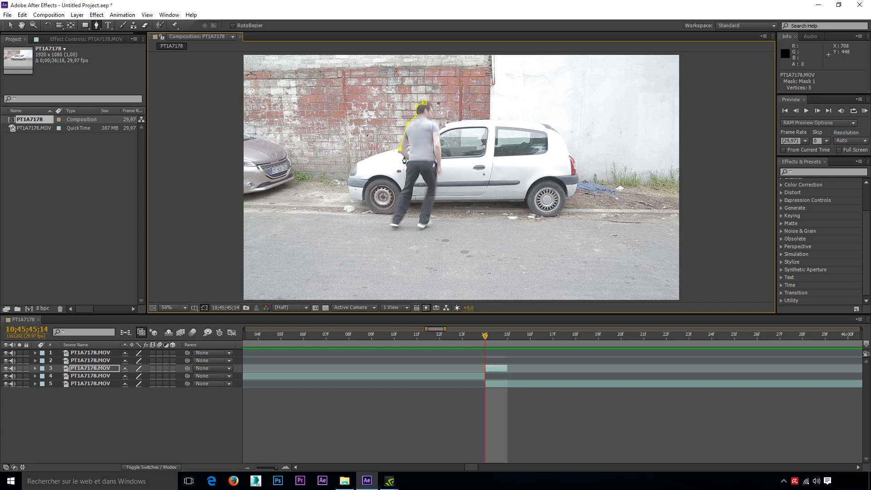
left_click(402, 188)
left_click(392, 212)
left_click(388, 224)
left_click(402, 220)
left_click(409, 205)
left_click(413, 187)
left_click(420, 173)
Trace the right leg and arm, close the 30-point mask at the head, and hide its outline.
left_click(422, 210)
left_click(418, 225)
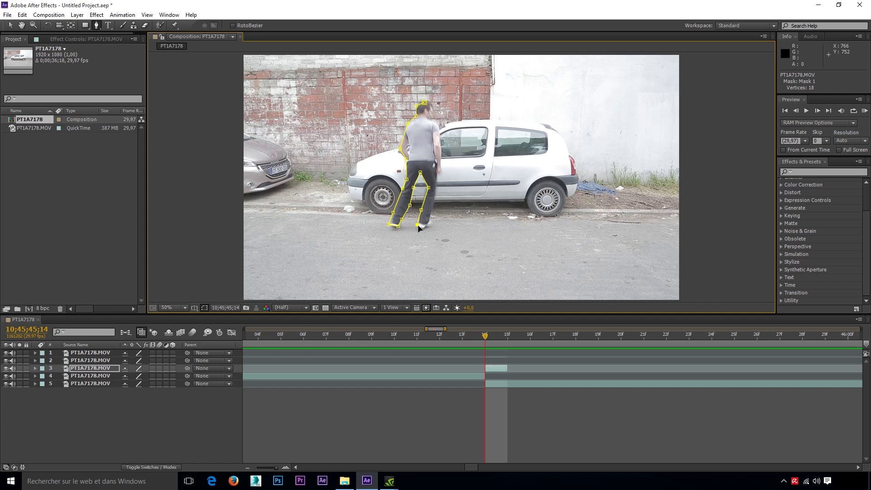
left_click(422, 228)
left_click(433, 217)
left_click(431, 224)
left_click(432, 209)
left_click(435, 193)
left_click(438, 176)
left_click(442, 169)
left_click(441, 155)
left_click(439, 145)
left_click(439, 135)
left_click(428, 102)
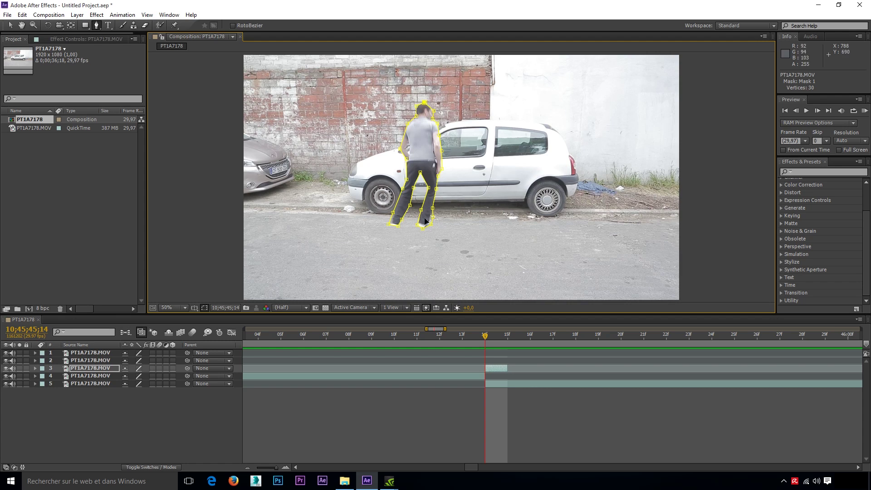
left_click(204, 309)
Apply Directional Blur to layer 3 with Direction 90° and Blur Length 153,3.
left_click(821, 172)
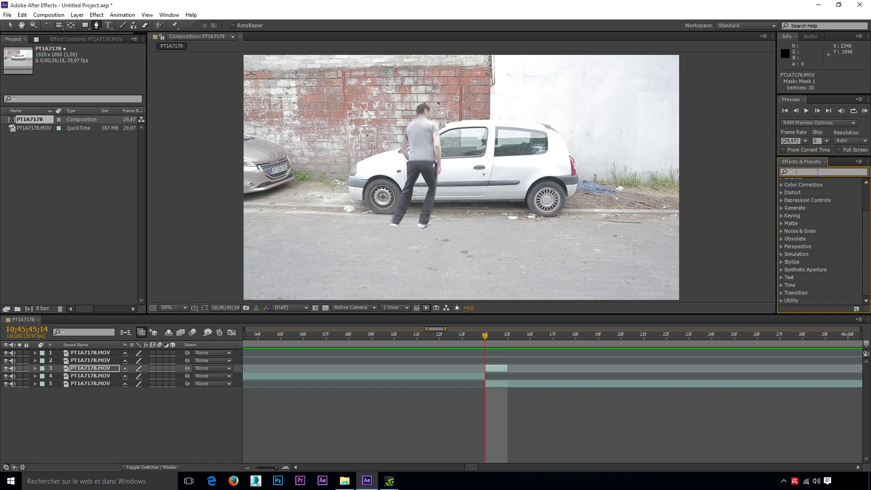
type("blur")
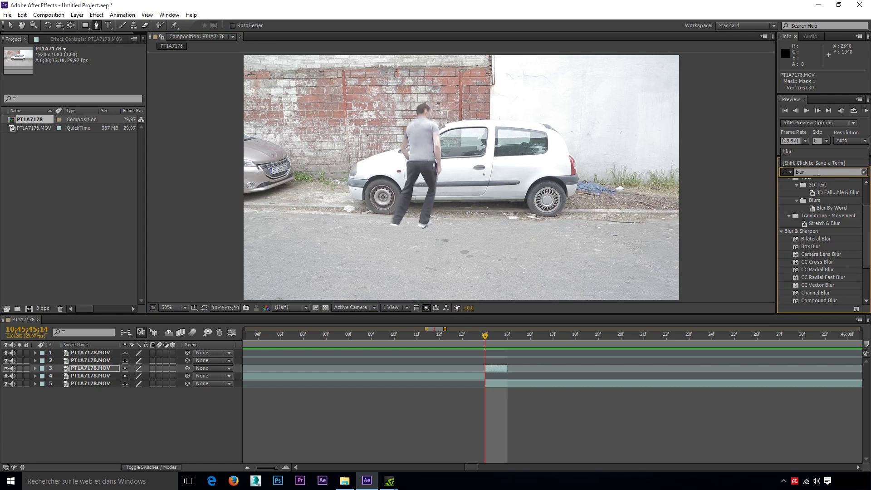
scroll(823, 250, "down", 3)
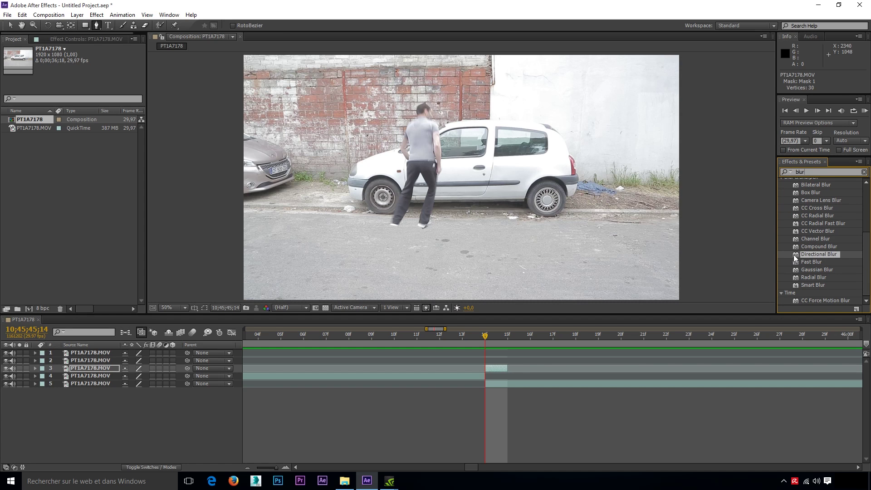
left_click_drag(794, 256, 92, 370)
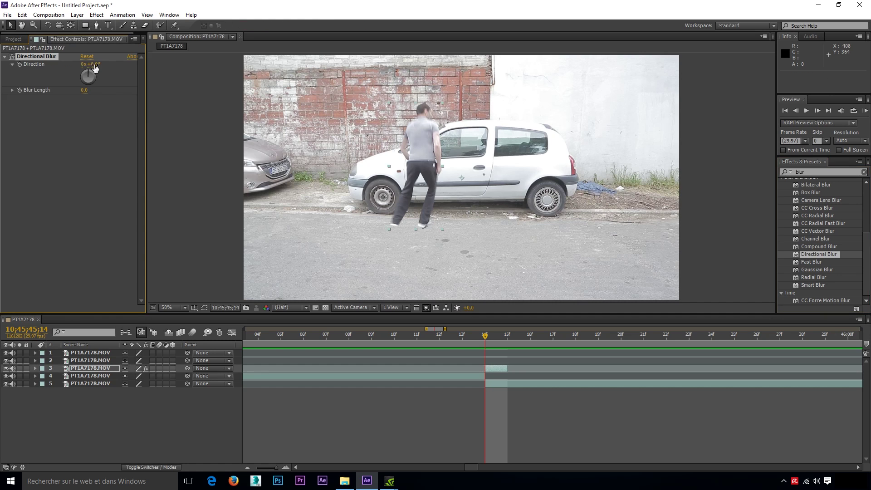
left_click(92, 65)
type("90")
key("Return")
left_click_drag(86, 90, 498, 100)
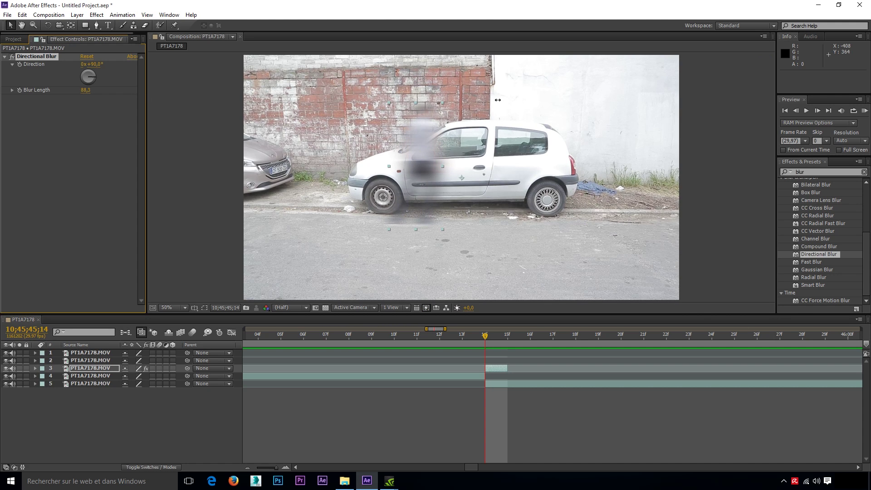
left_click_drag(612, 99, 824, 78)
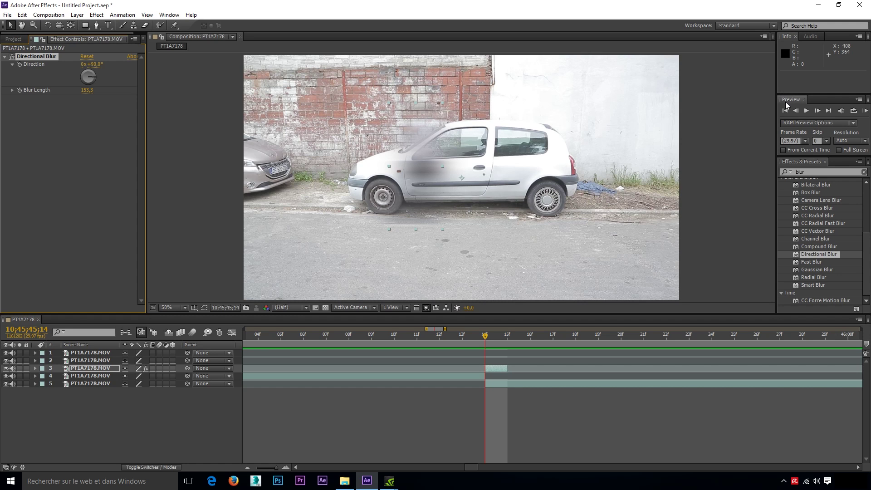
left_click(35, 368)
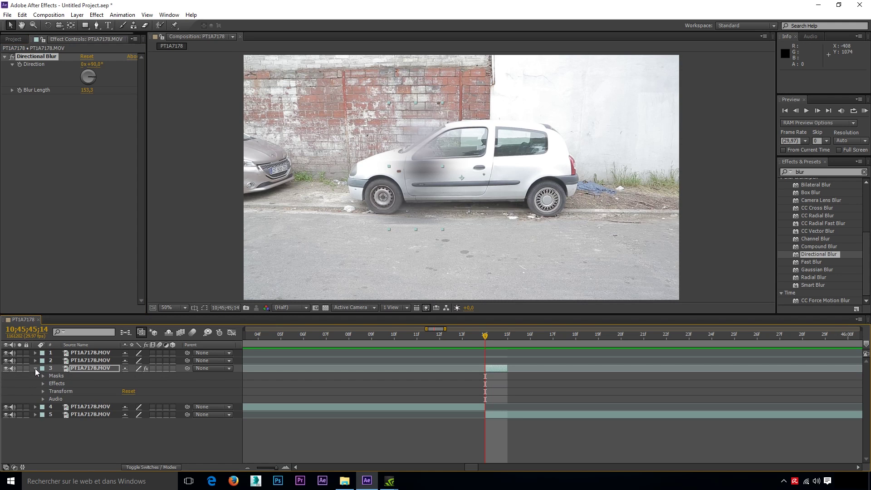
Unlink layer 3's Scale and stretch its width to about 284%.
left_click(43, 391)
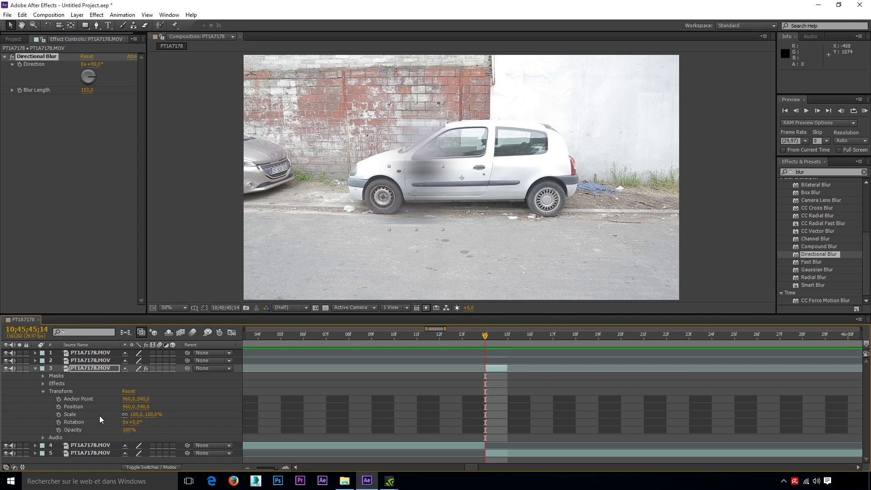
left_click(126, 415)
left_click(134, 414)
type("69")
key("Return")
left_click_drag(122, 414, 233, 429)
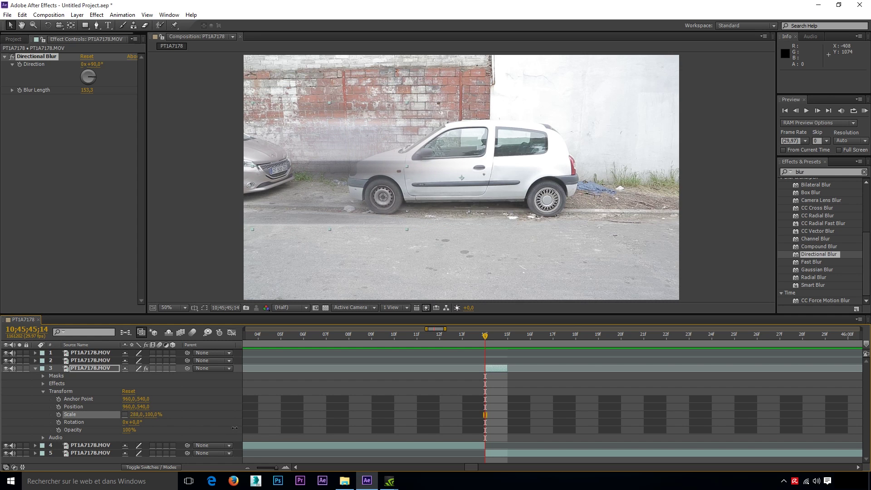
left_click_drag(233, 429, 234, 429)
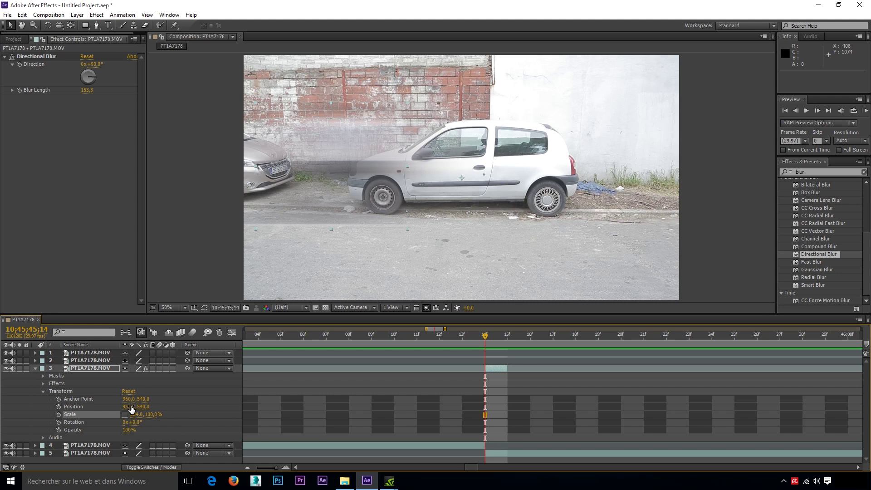
Shift the streak right to X 1951 and widen it to about 347%, then compare frames.
left_click_drag(130, 407, 537, 432)
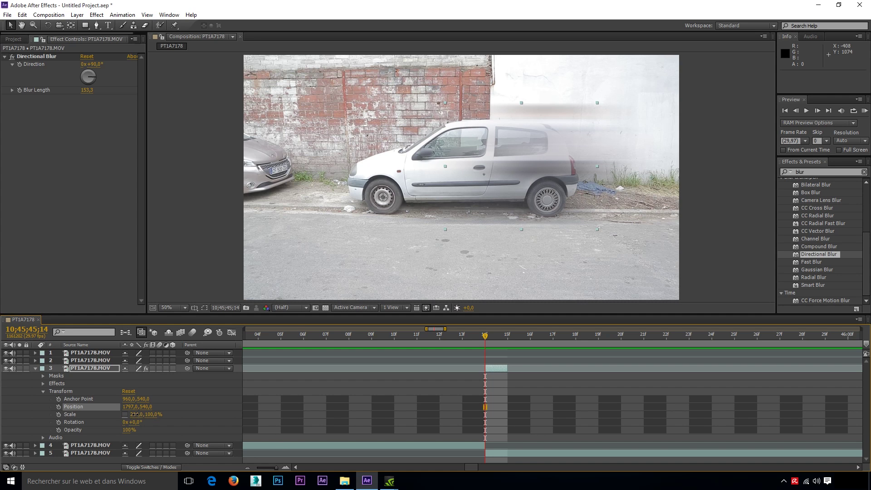
left_click_drag(135, 414, 182, 432)
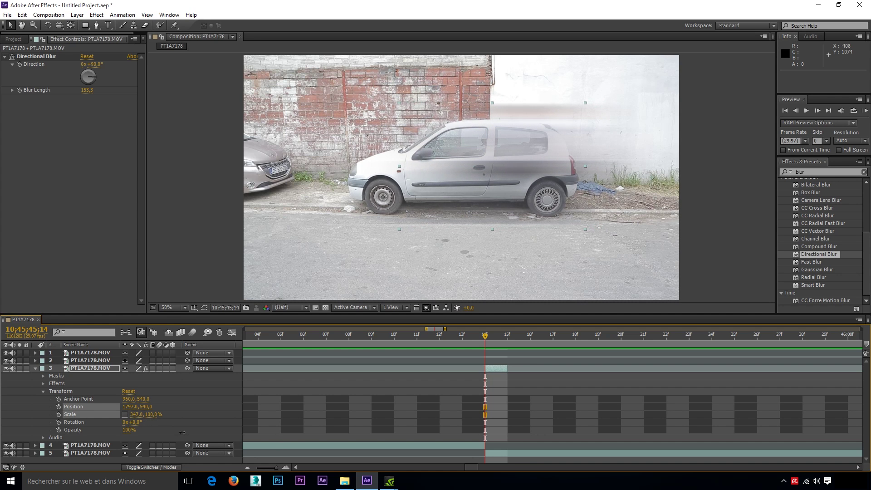
left_click_drag(131, 414, 203, 406)
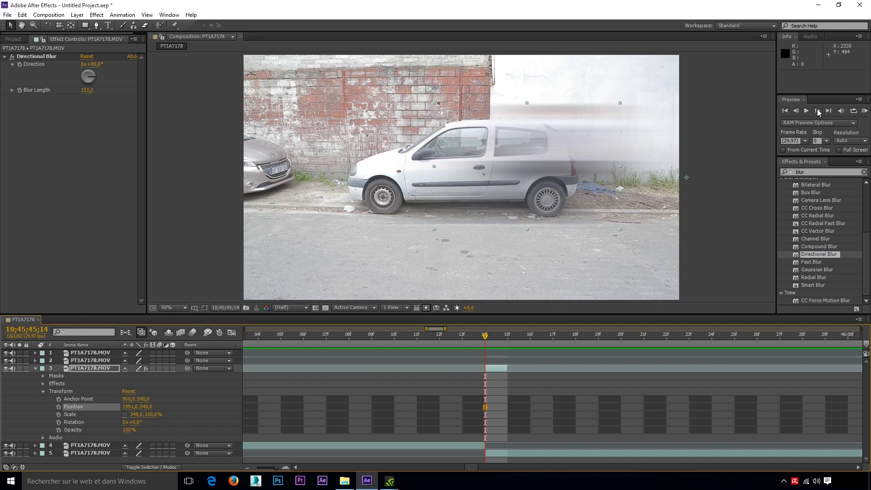
left_click(795, 110)
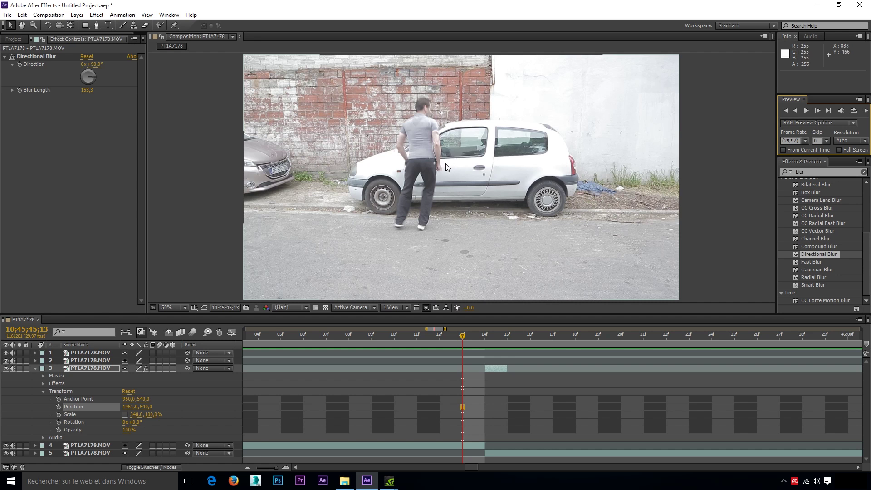
Step between the blurred and unblurred frames to compare the streak effect.
left_click(817, 109)
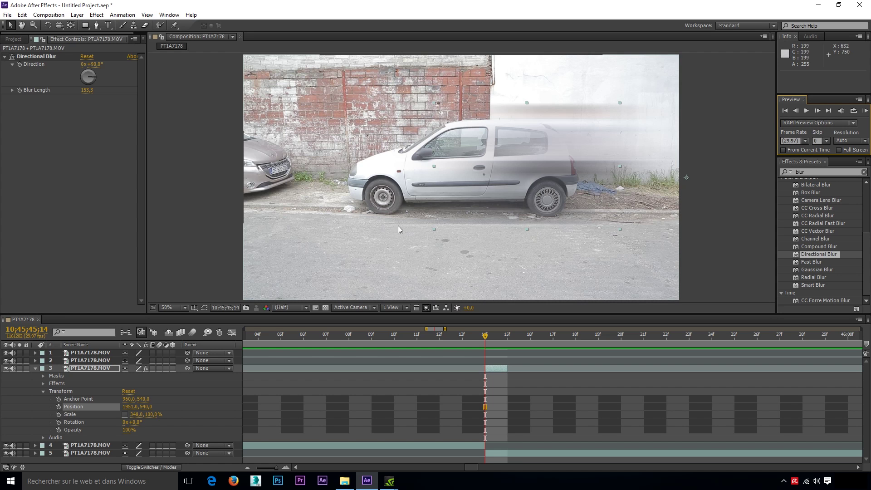
left_click(798, 111)
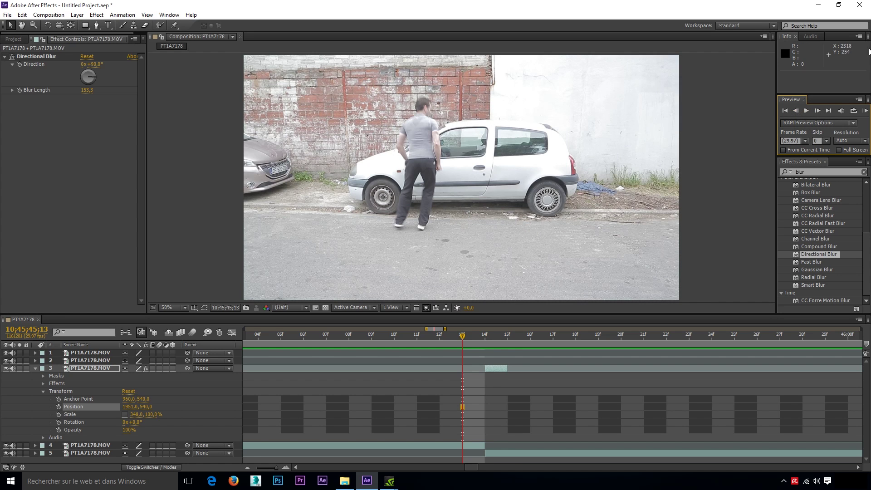
left_click(816, 110)
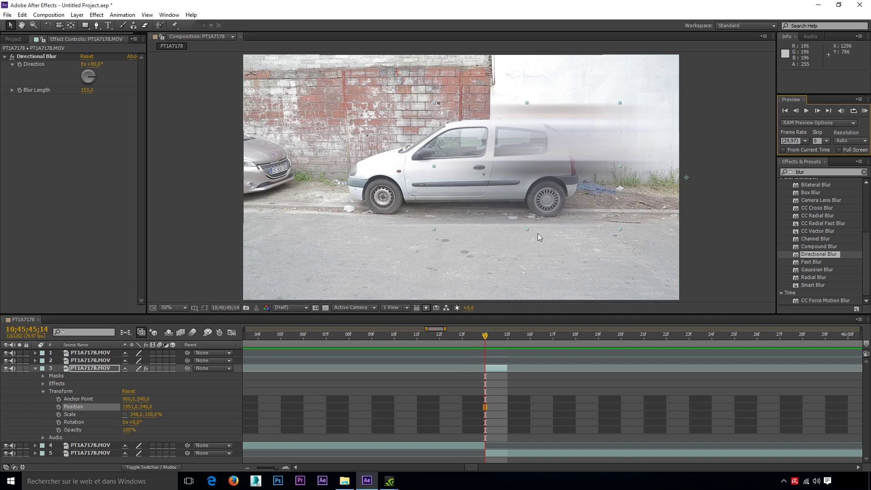
Go to frame 10;45;48;21 with the timeline zoomed to individual frames.
left_click(247, 467)
left_click(247, 467)
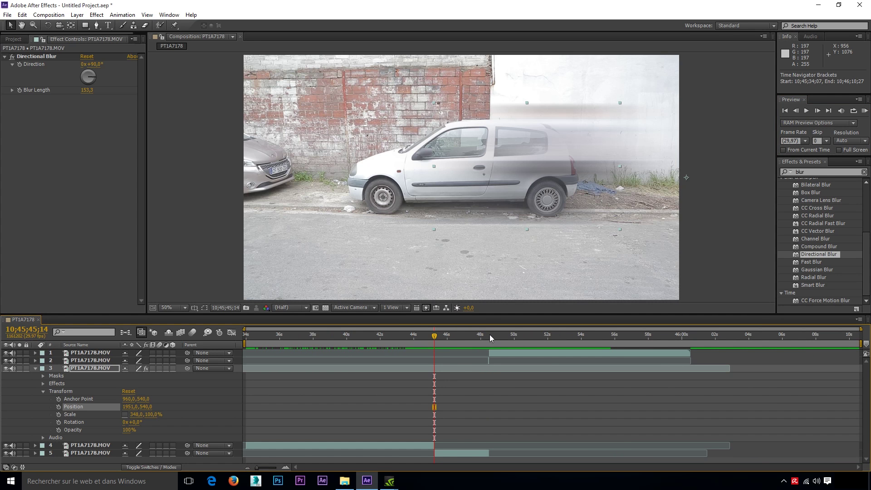
left_click(490, 335)
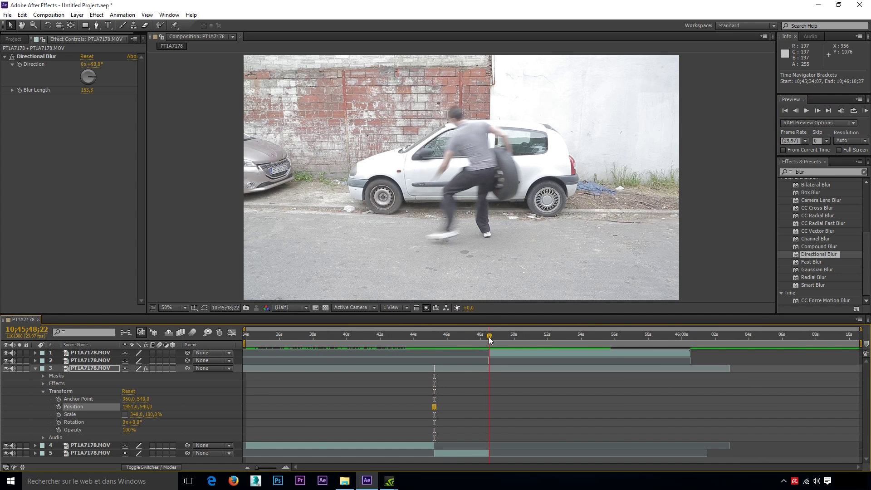
left_click(286, 467)
left_click(286, 467)
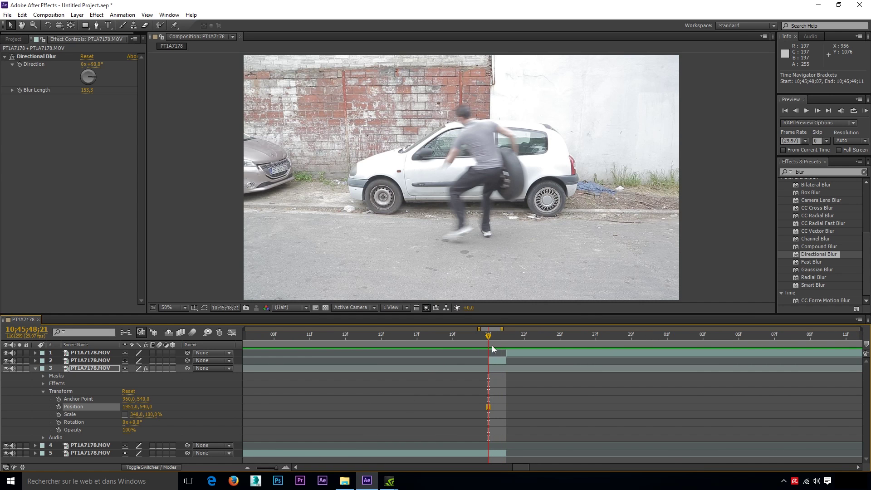
Select layer 2 and start a Pen mask from the kicking man's foot up over his head and shoulder.
left_click_drag(496, 338, 490, 333)
left_click(498, 362)
key("g")
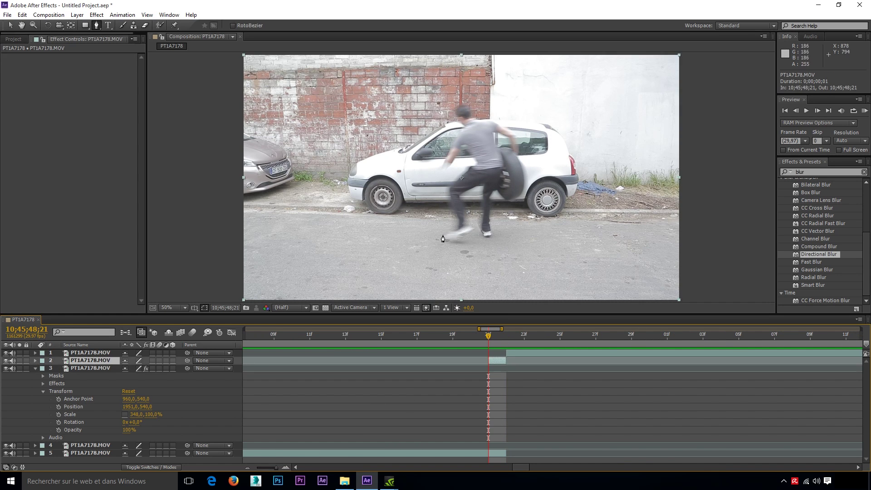
left_click(442, 235)
left_click(455, 228)
left_click(455, 216)
left_click(449, 187)
left_click(463, 145)
left_click(450, 162)
left_click(463, 129)
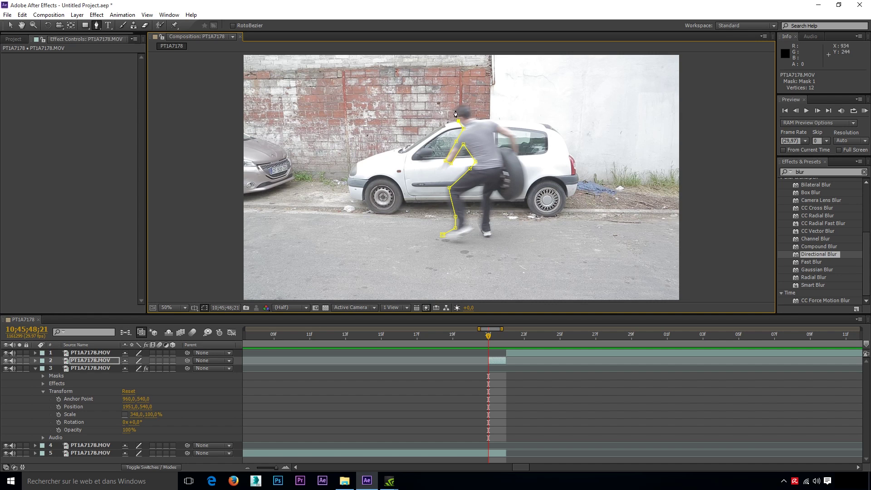
left_click(455, 110)
left_click(470, 108)
left_click(510, 133)
left_click(518, 155)
Close the 36-point mask around his back, bag and legs, hide it, and apply Directional Blur.
left_click(524, 173)
left_click(514, 199)
left_click(497, 191)
left_click(492, 234)
left_click(481, 212)
left_click(484, 185)
left_click(460, 196)
left_click(469, 225)
left_click(467, 234)
left_click(452, 236)
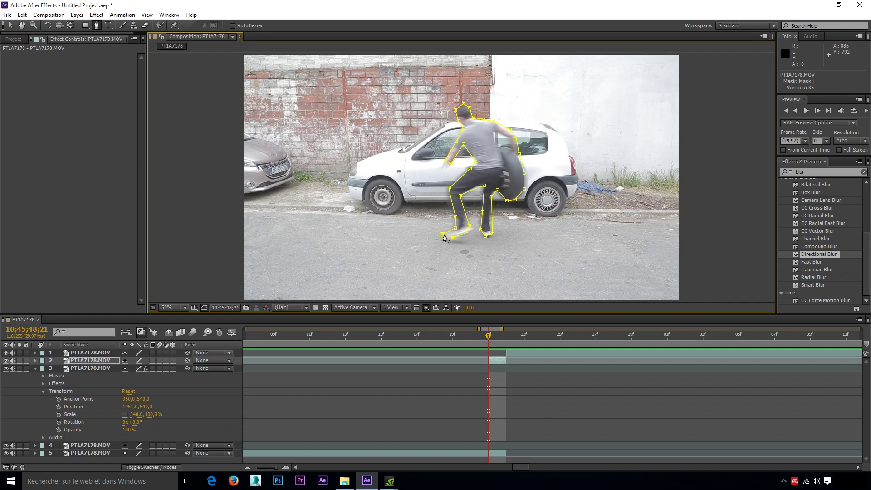
left_click(443, 234)
left_click(205, 308)
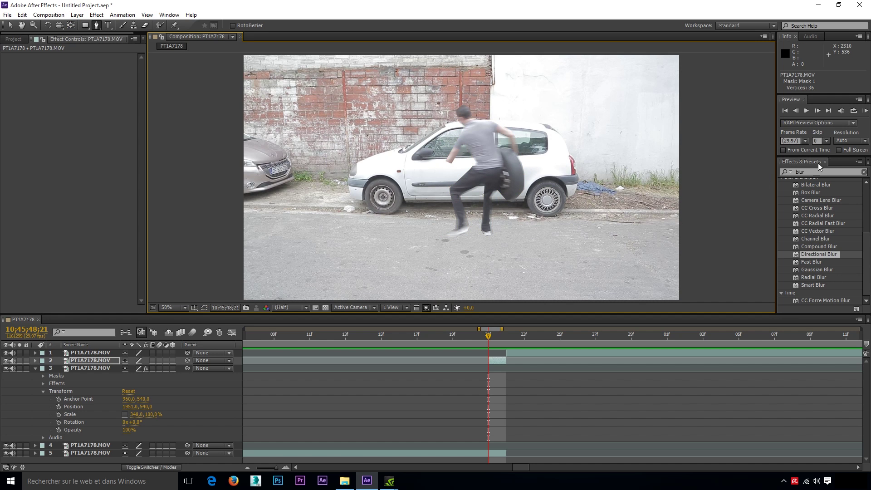
left_click_drag(815, 253, 94, 361)
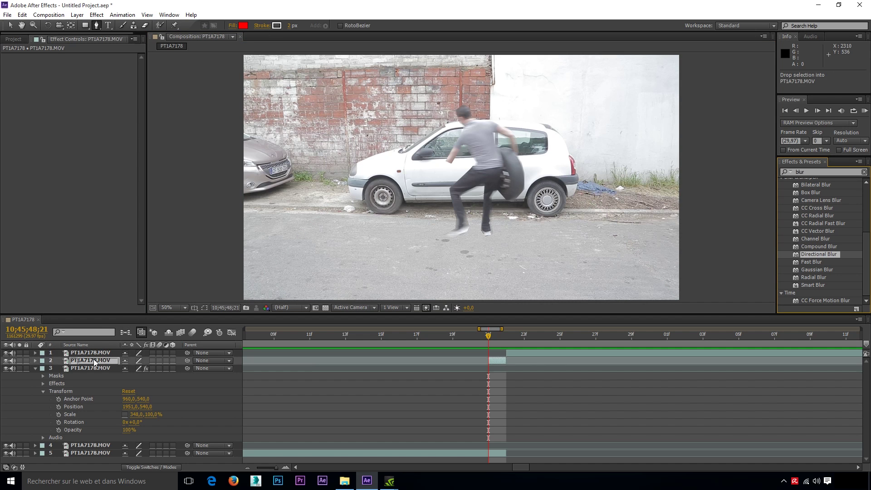
Set the Directional Blur direction to 90° and raise the blur length to 106,2.
left_click(95, 65)
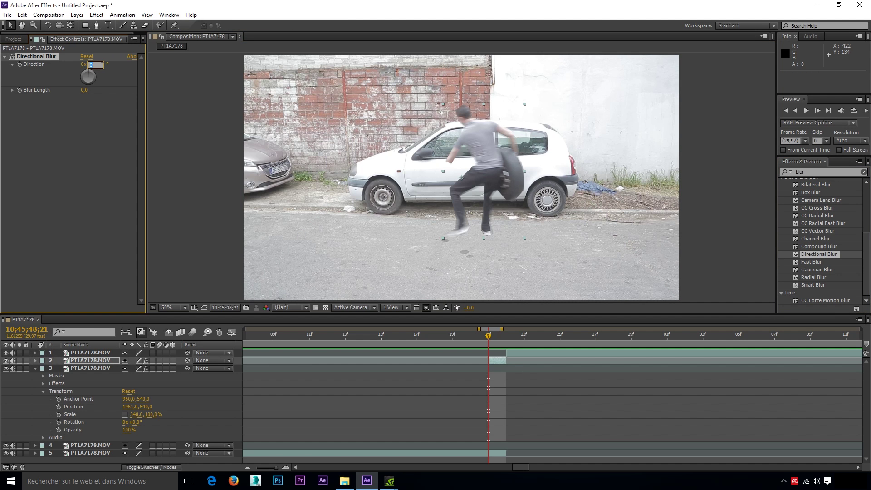
type("90")
key("Return")
left_click_drag(83, 89, 444, 96)
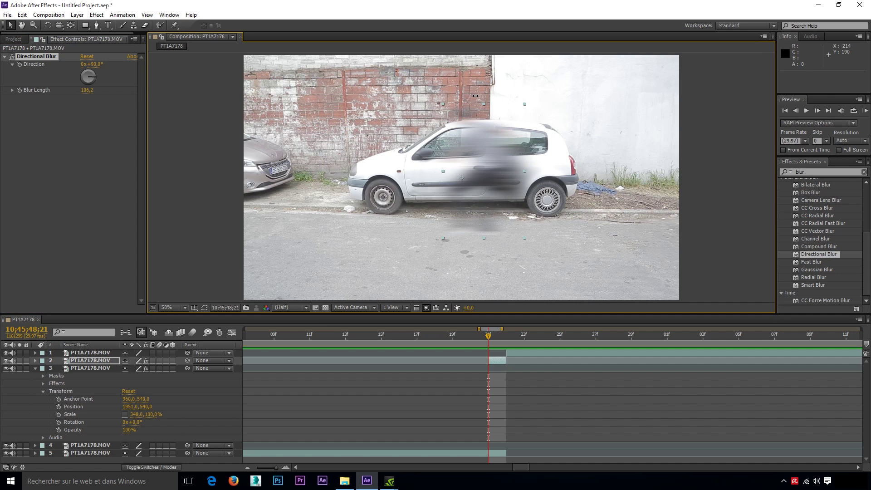
Unlink layer 2's Scale and stretch its width to 279%.
left_click(37, 368)
left_click(35, 360)
left_click(40, 384)
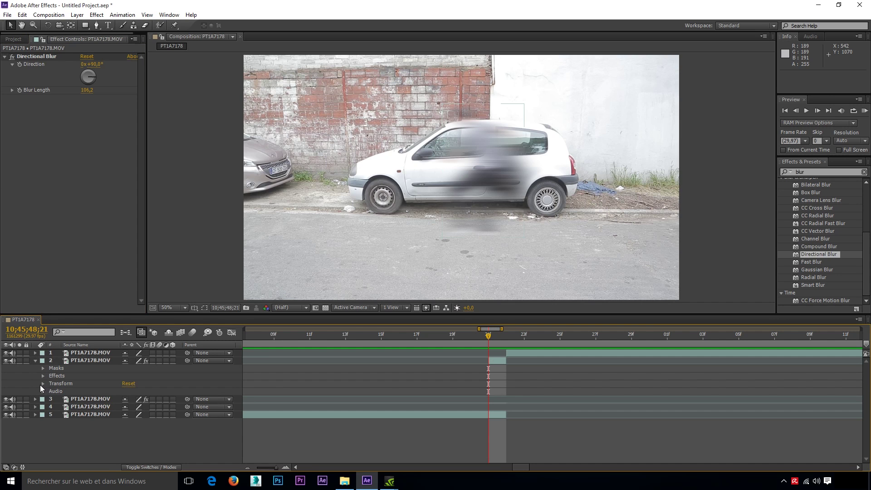
left_click(43, 383)
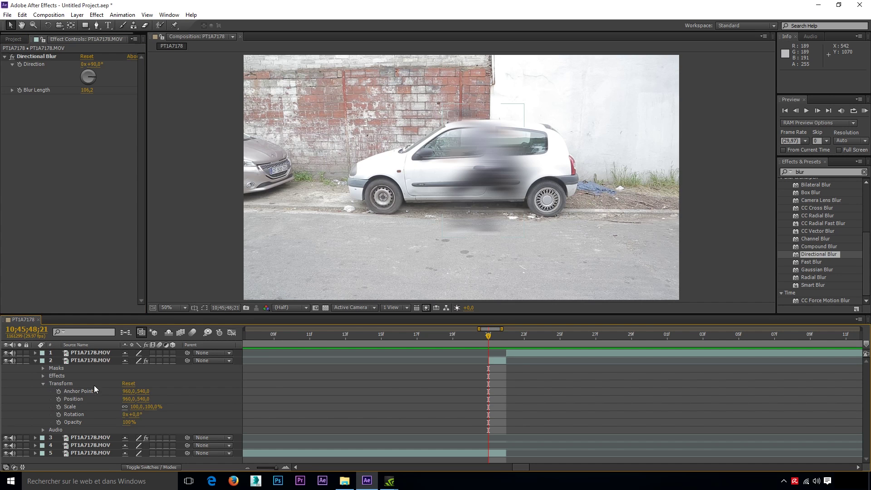
left_click(125, 407)
left_click_drag(136, 407, 221, 408)
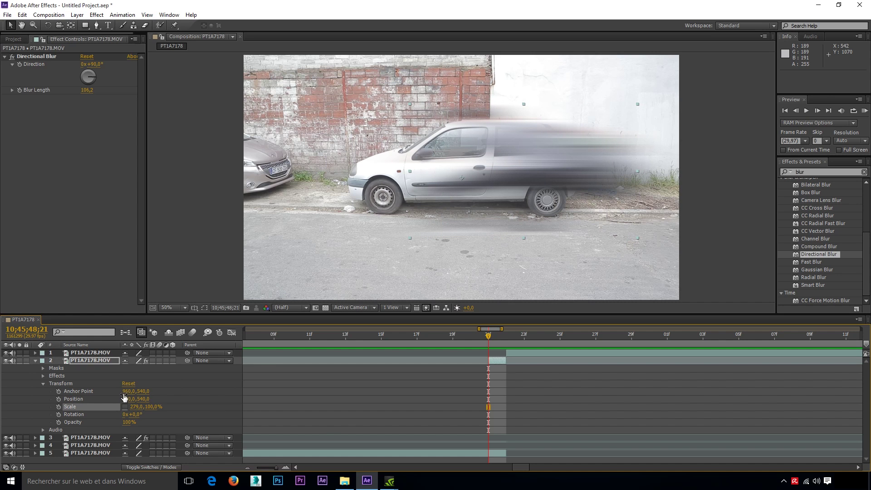
Shift layer 2 right to X 1335, then return the timeline to about 44 seconds.
left_click_drag(129, 399, 242, 400)
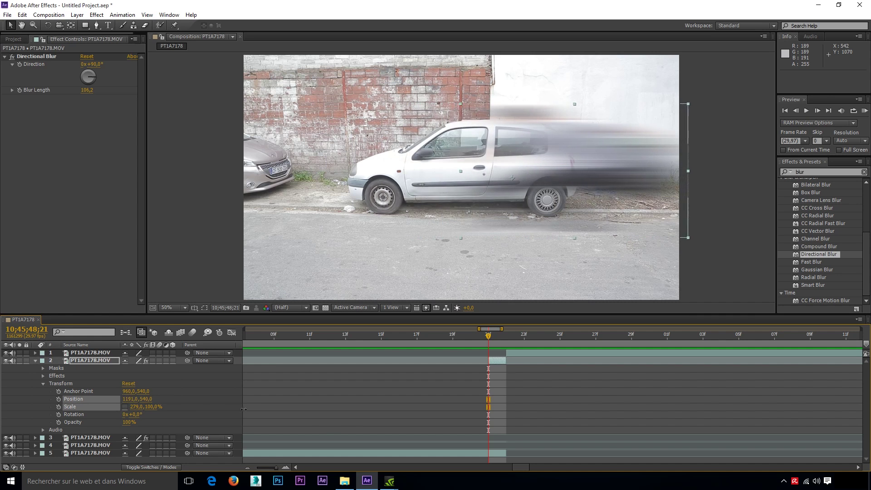
left_click(820, 111)
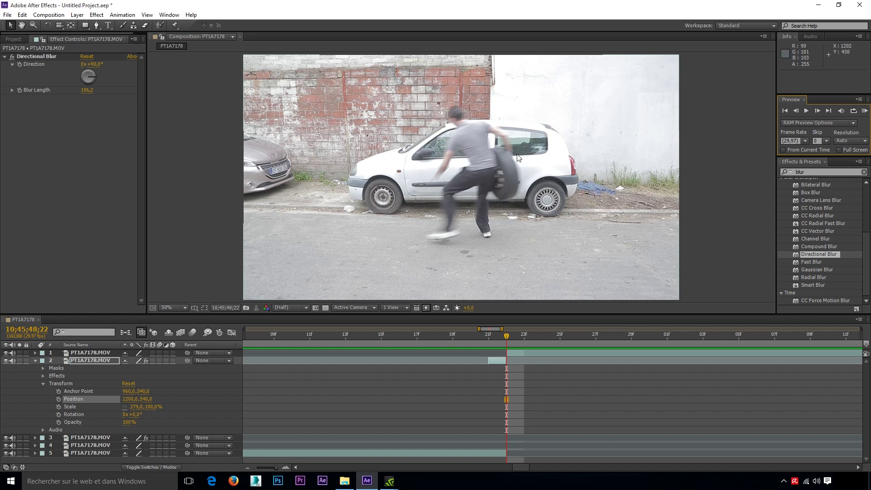
left_click(794, 111)
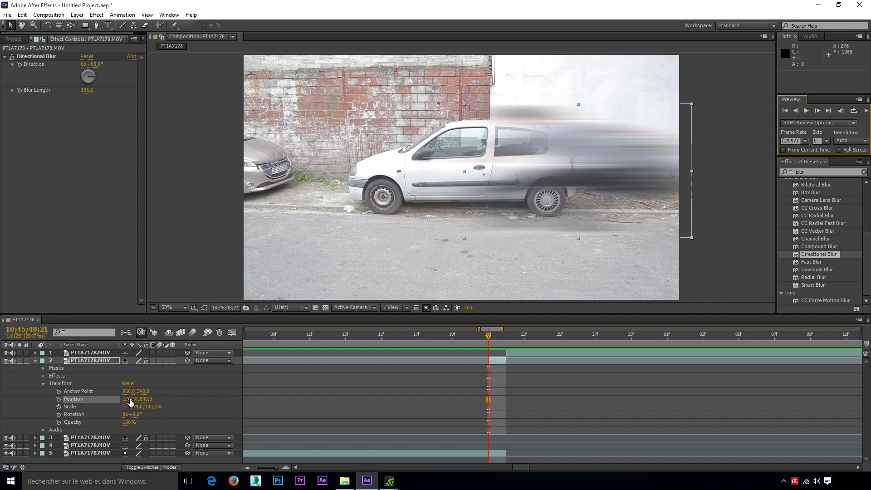
left_click_drag(130, 402, 228, 386)
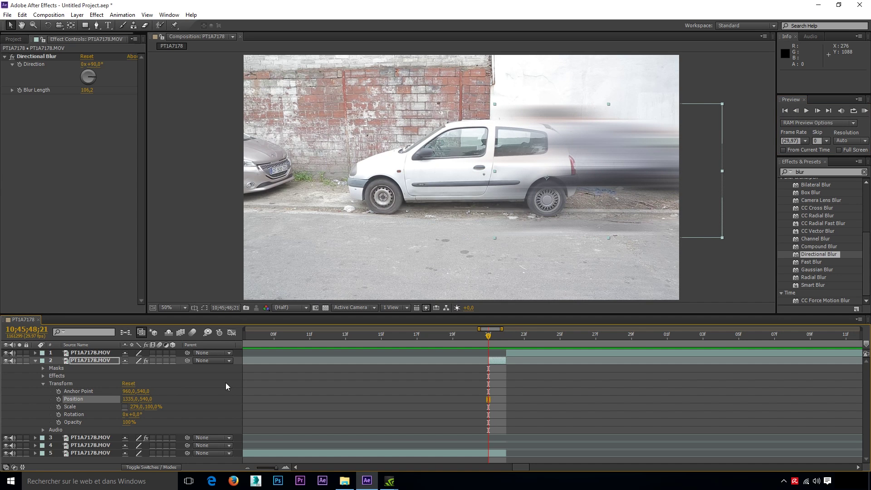
left_click(248, 467)
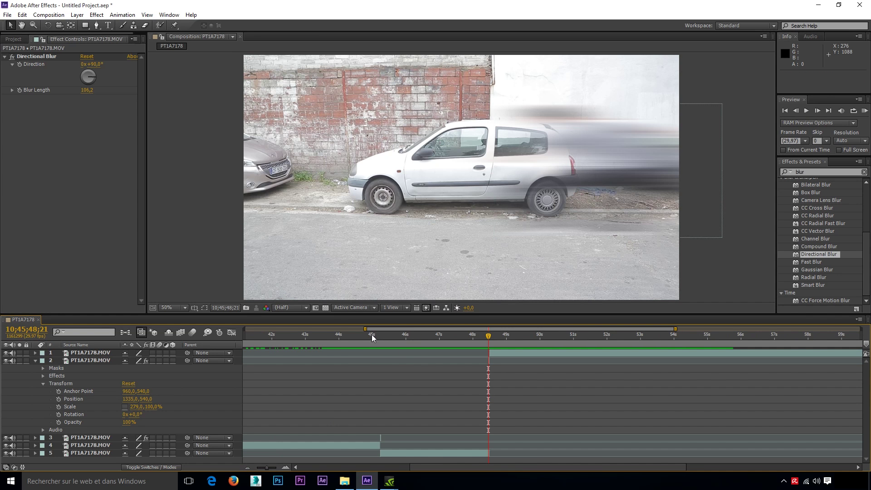
left_click_drag(372, 338, 335, 337)
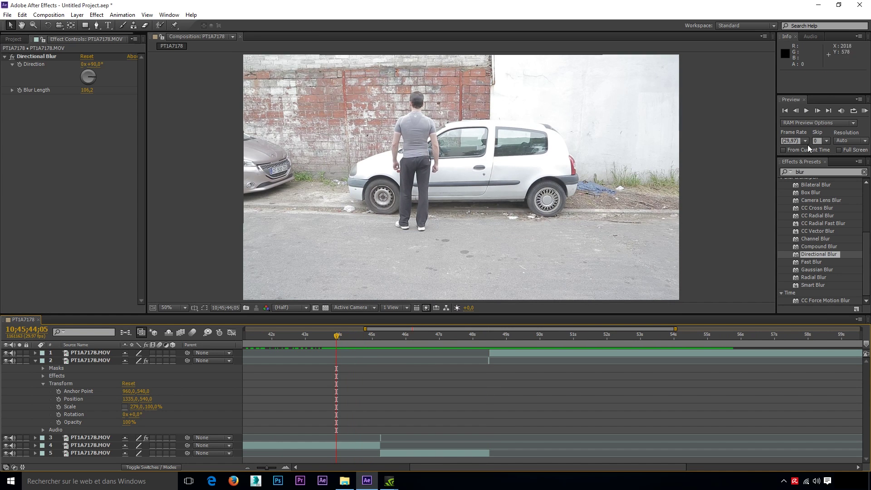
Preview the directional blur result from 44 seconds, then stop playback.
left_click(806, 112)
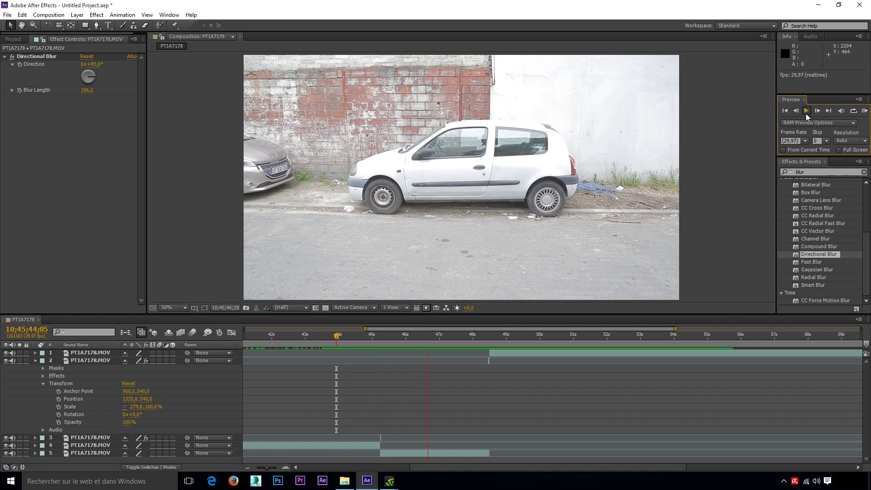
left_click(806, 112)
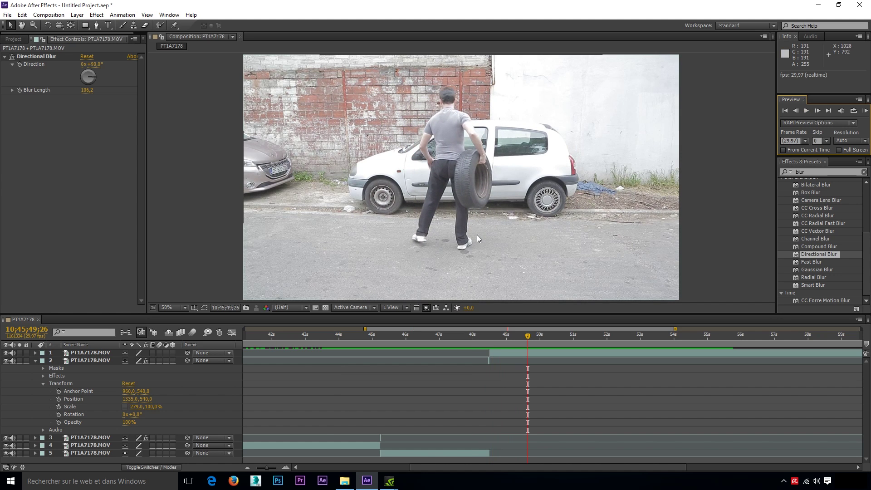
key("space")
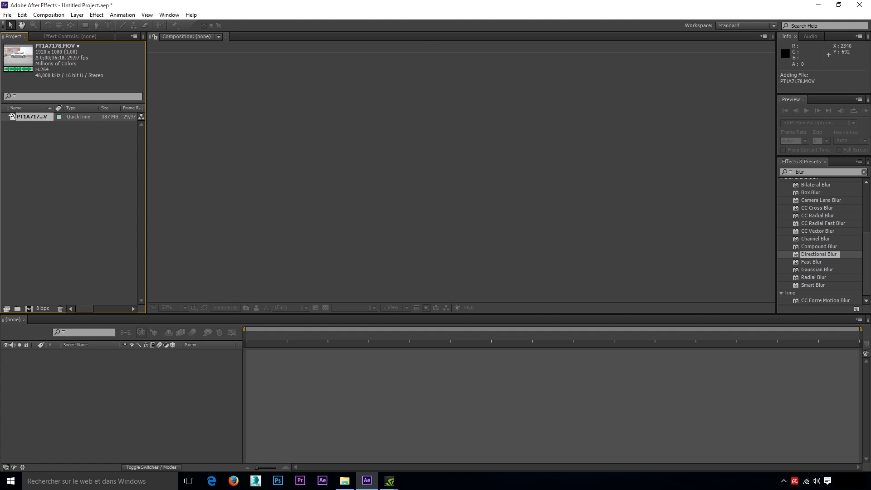
Create a PT1A7178 composition from the footage and trim the layer to end near 10;46;03.
left_click_drag(15, 119, 428, 173)
left_click_drag(269, 336, 376, 343)
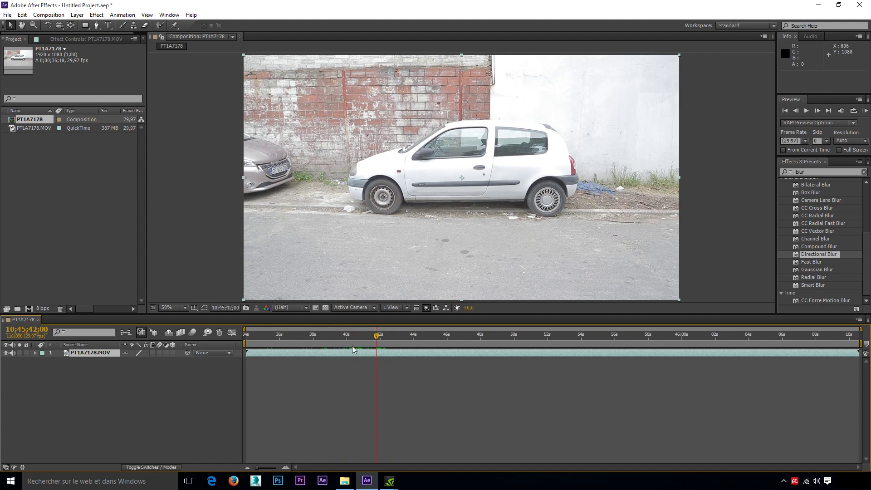
mouse_move(250, 355)
left_mouse_down()
mouse_move(373, 355)
mouse_move(265, 358)
left_mouse_up()
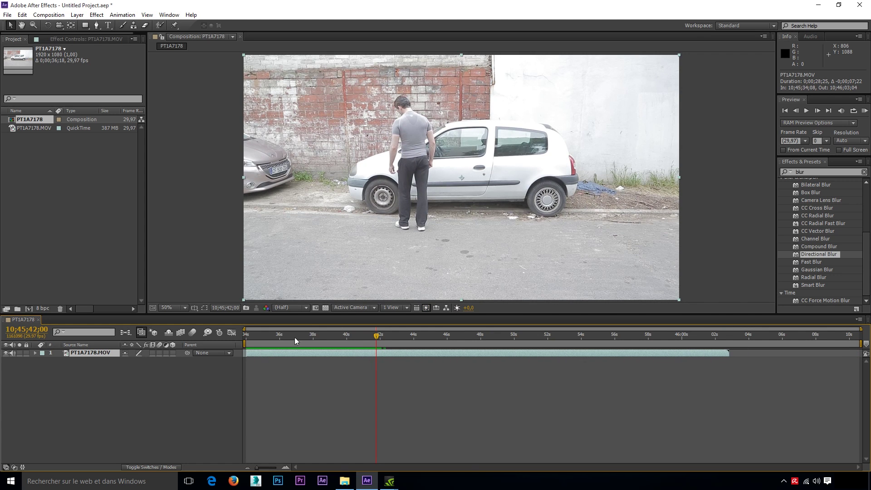
left_click_drag(377, 343, 435, 353)
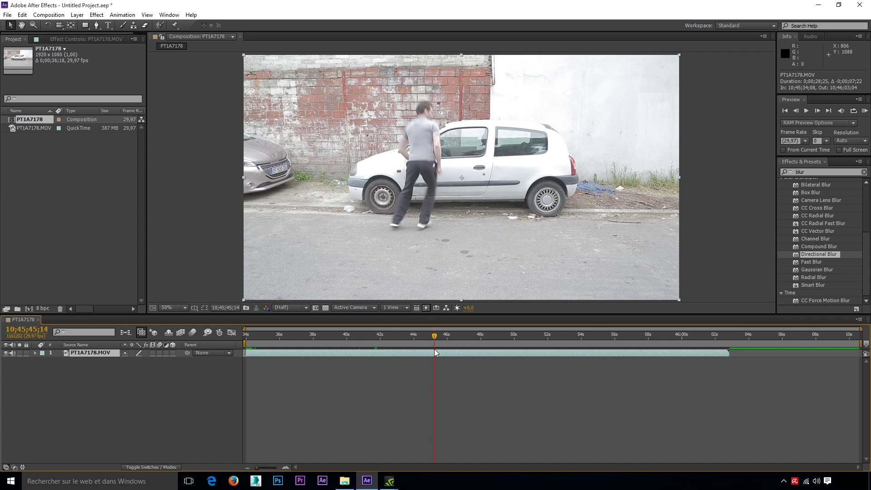
Enable Time Remapping on the PT1A7178.MOV layer.
right_click(412, 352)
mouse_move(469, 73)
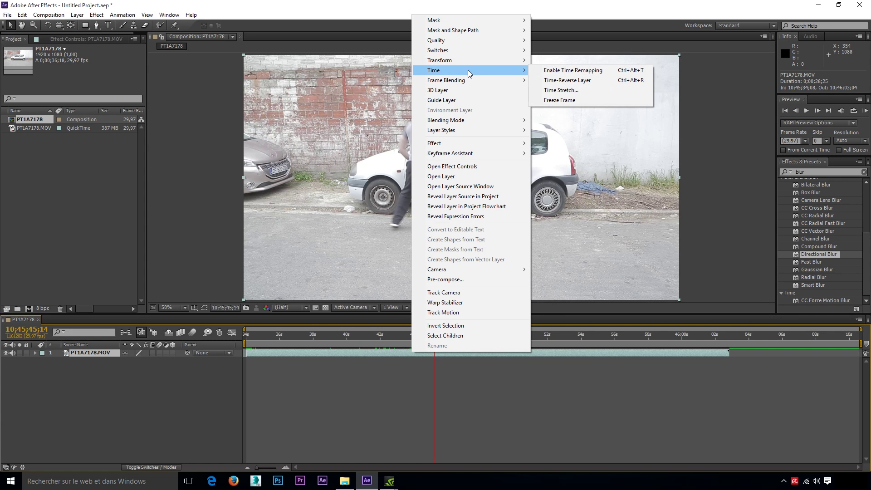
left_click(610, 72)
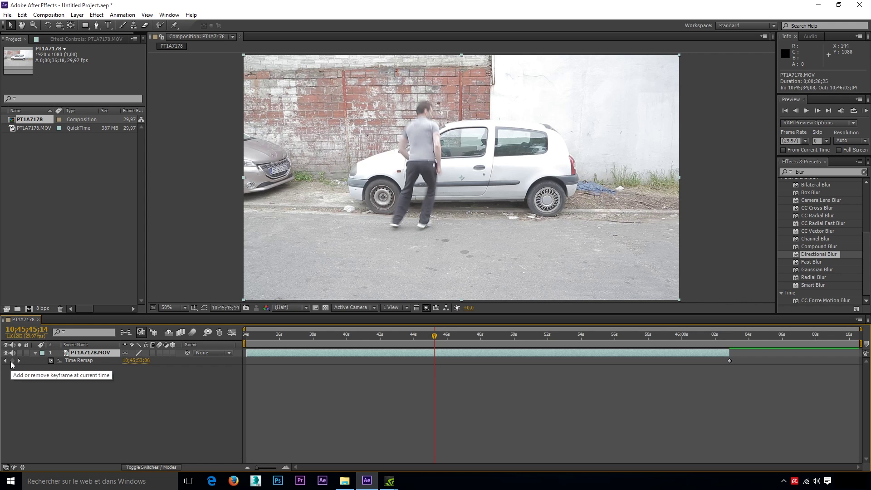
Add Time Remap keyframes at the start, 10;45;46;16, 10;45;50;00 and where the man runs.
left_click(13, 362)
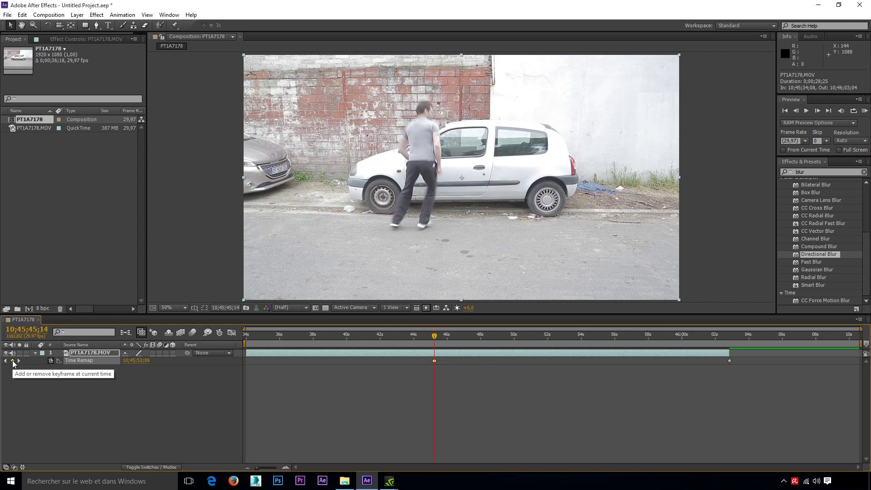
left_click_drag(435, 338, 459, 347)
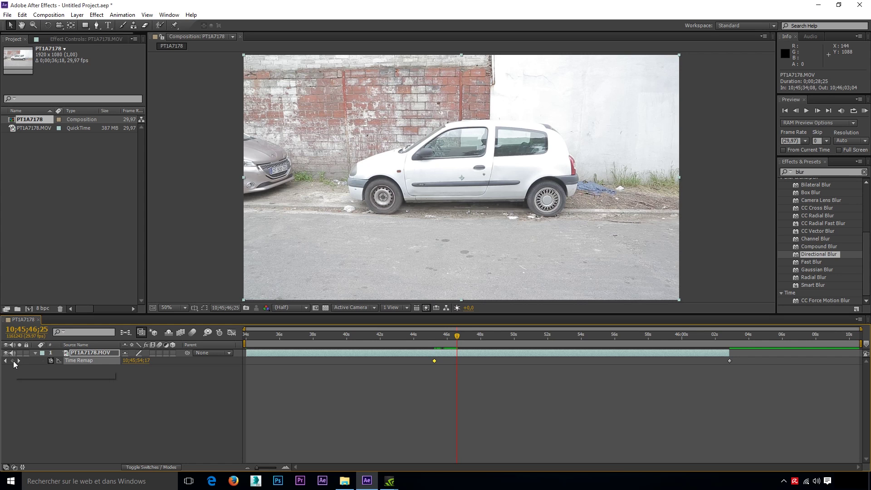
left_click(12, 361)
left_click_drag(456, 355, 511, 361)
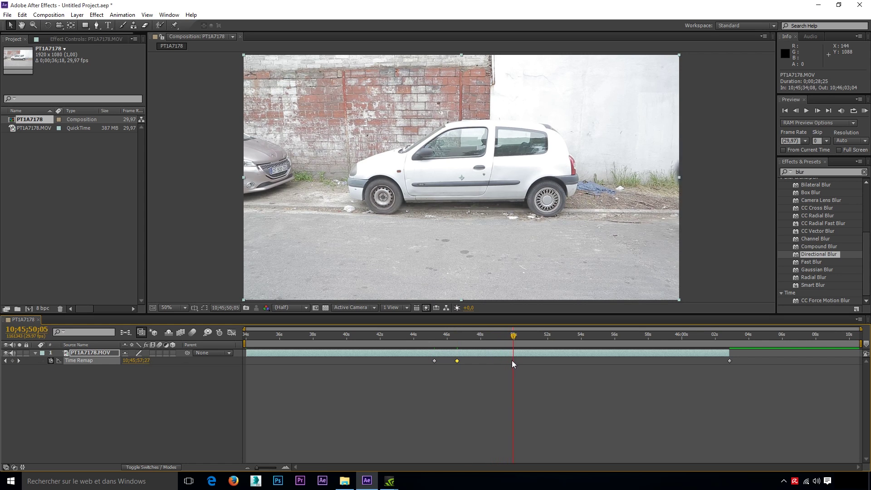
left_click(12, 361)
left_click_drag(512, 337, 528, 343)
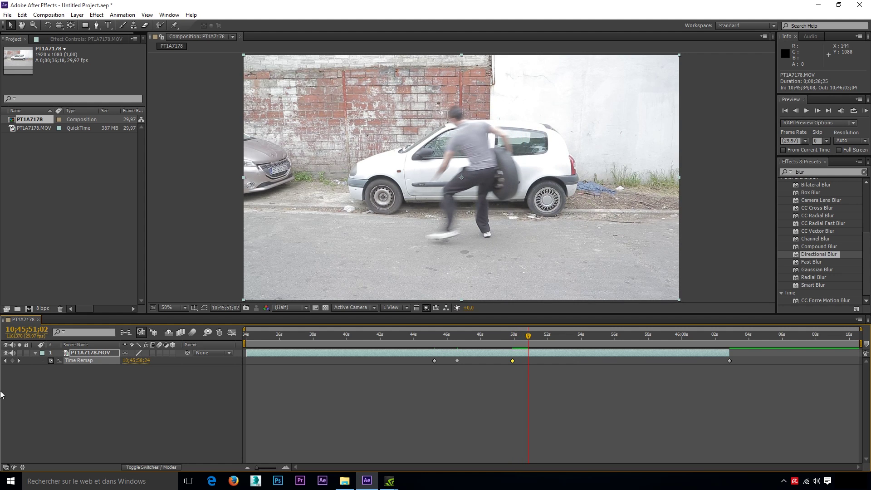
left_click(12, 360)
Move the 46s and latest keyframes slightly earlier and preview the ramp from about 45s.
mouse_move(458, 360)
left_click_drag(457, 360, 438, 366)
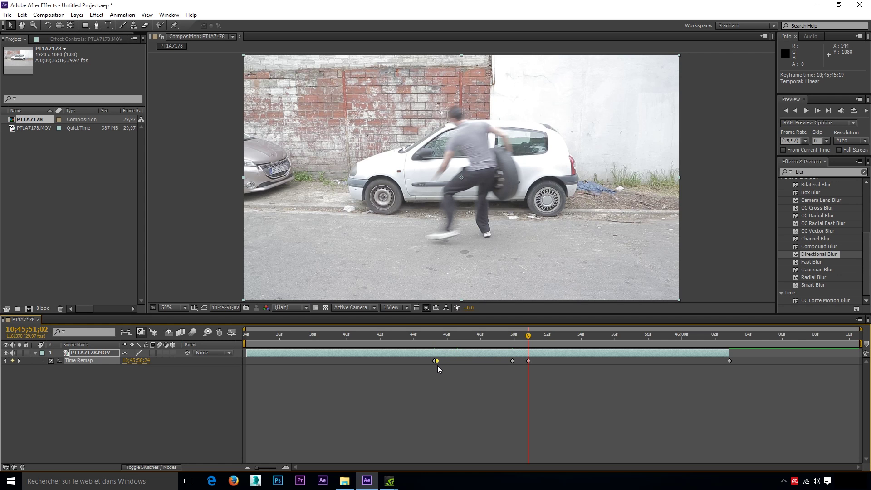
left_click_drag(528, 360, 514, 362)
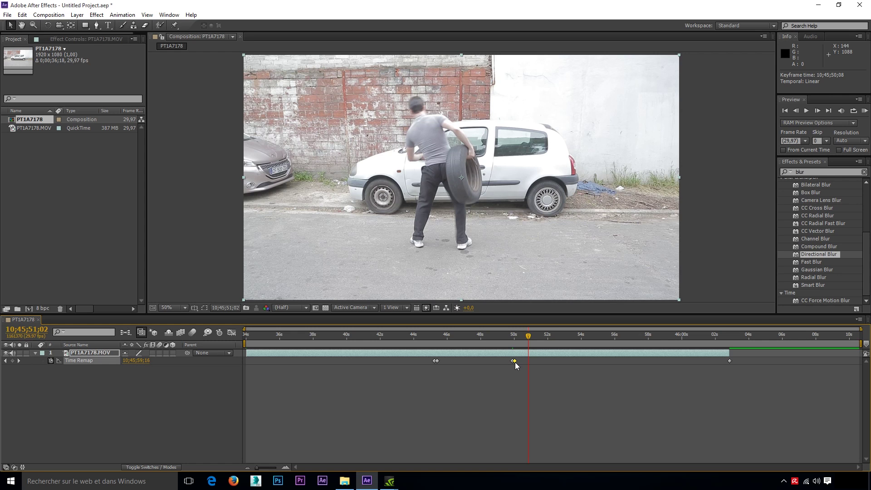
left_click_drag(451, 344, 411, 338)
left_click(806, 111)
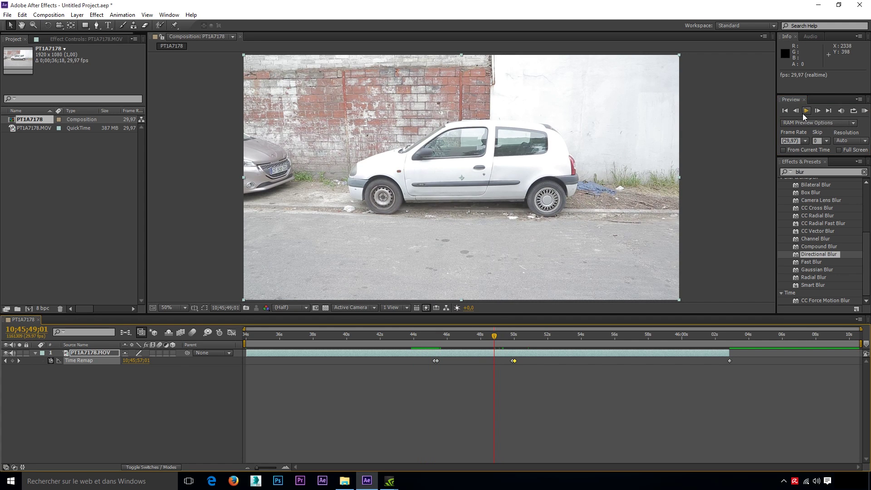
left_click(806, 111)
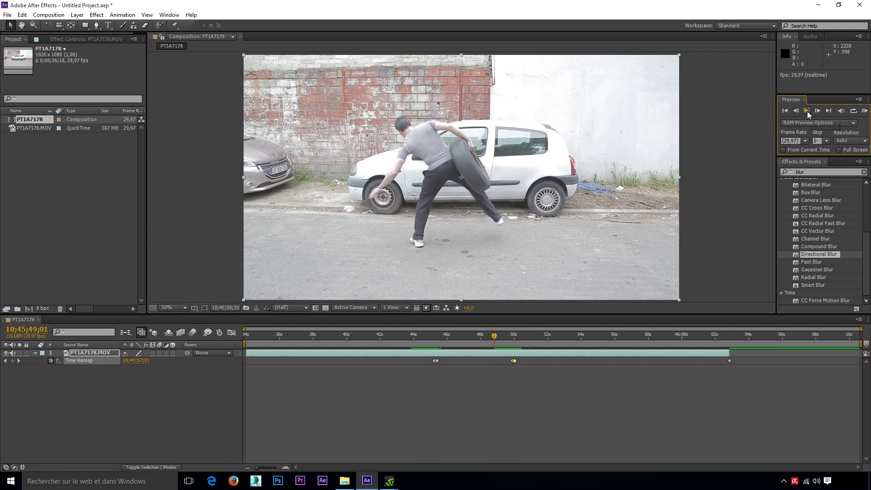
mouse_move(432, 336)
left_mouse_down()
mouse_move(435, 342)
mouse_move(418, 340)
left_mouse_up()
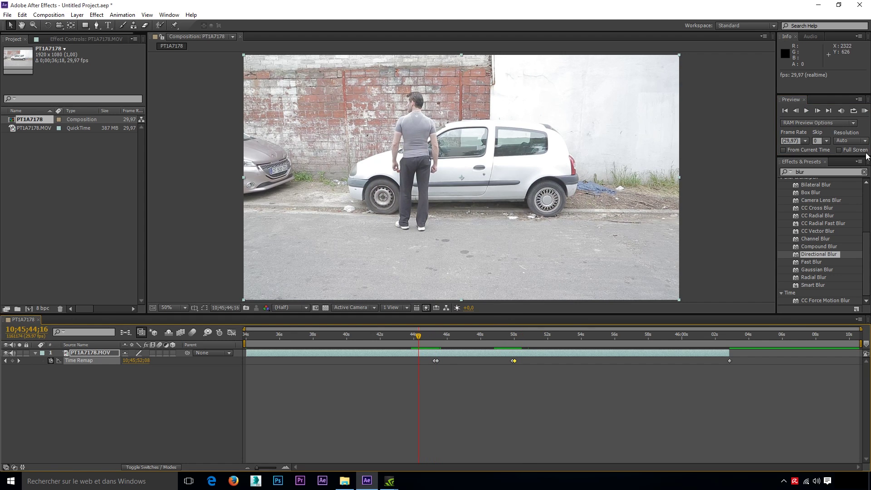
Search 'force' and apply CC Force Motion Blur to the clip.
left_click(830, 172)
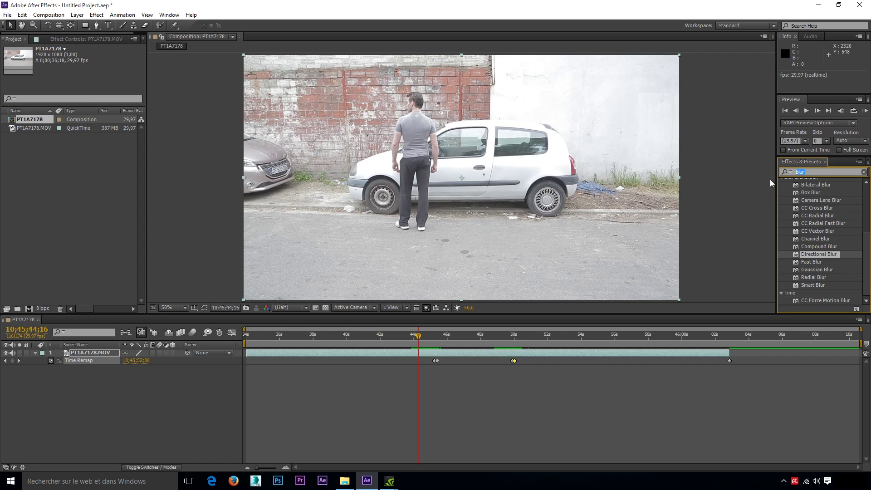
type("force")
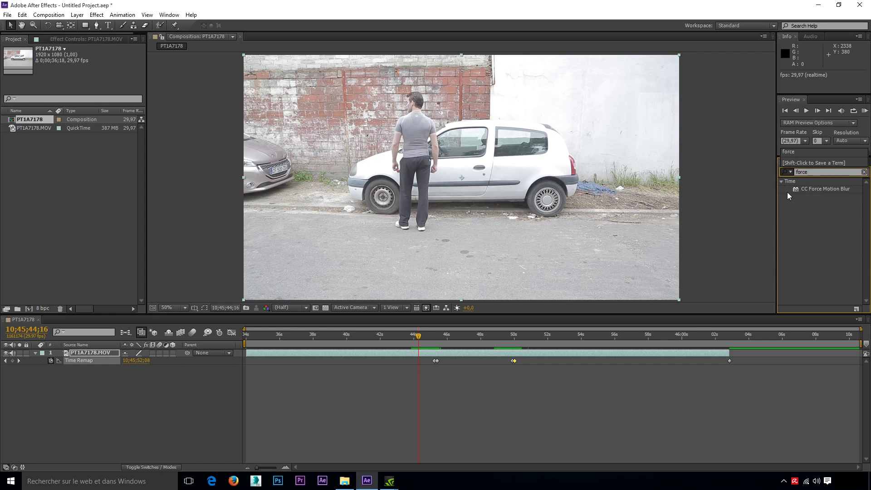
left_click_drag(796, 189, 411, 218)
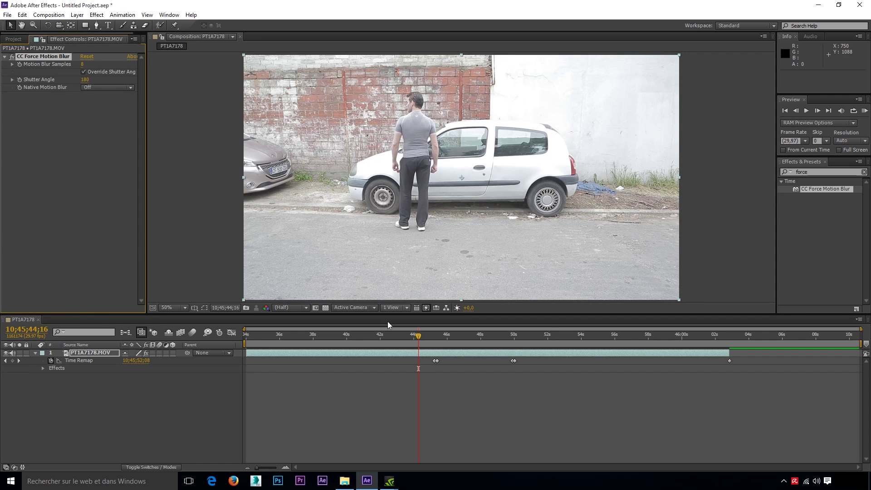
Set Motion Blur Samples to 255 and Shutter Angle to 315, then preview the clip.
left_click(82, 65)
type("255")
left_click(85, 80)
type("315")
left_click(78, 147)
left_click(805, 110)
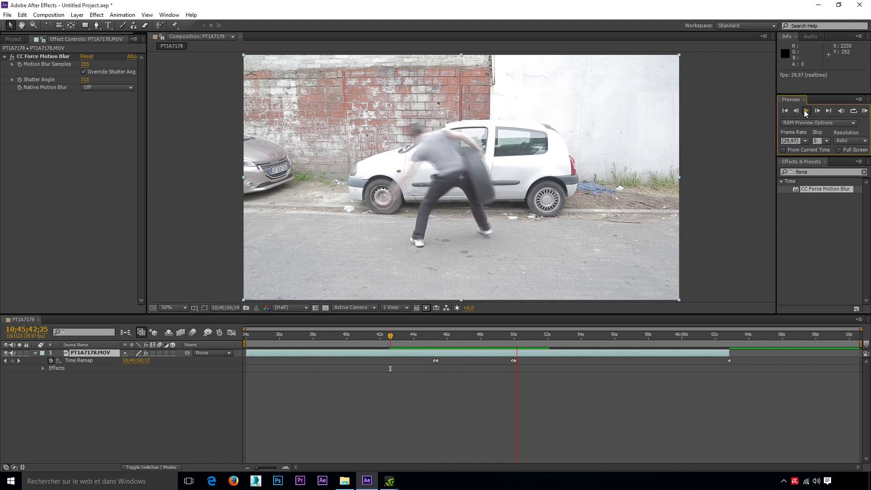
key("space")
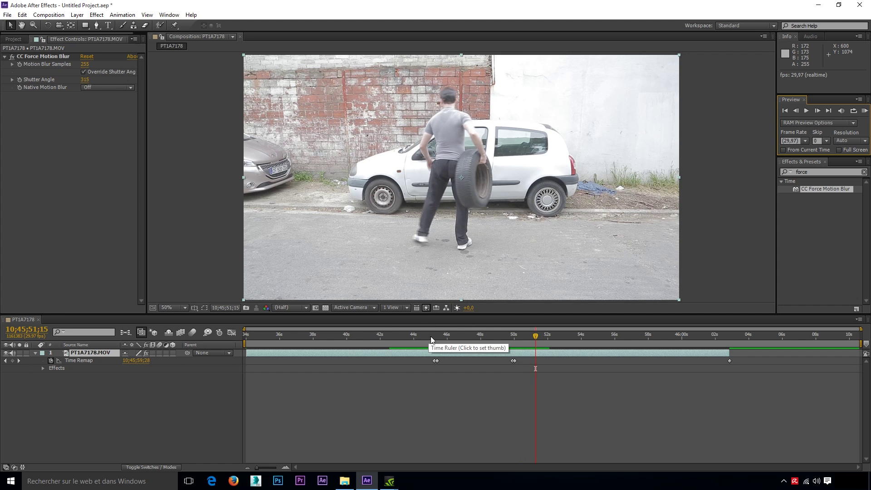
Zoom the timeline to frames and move the frame-19 Time Remap keyframe to frame 16.
left_click(431, 340)
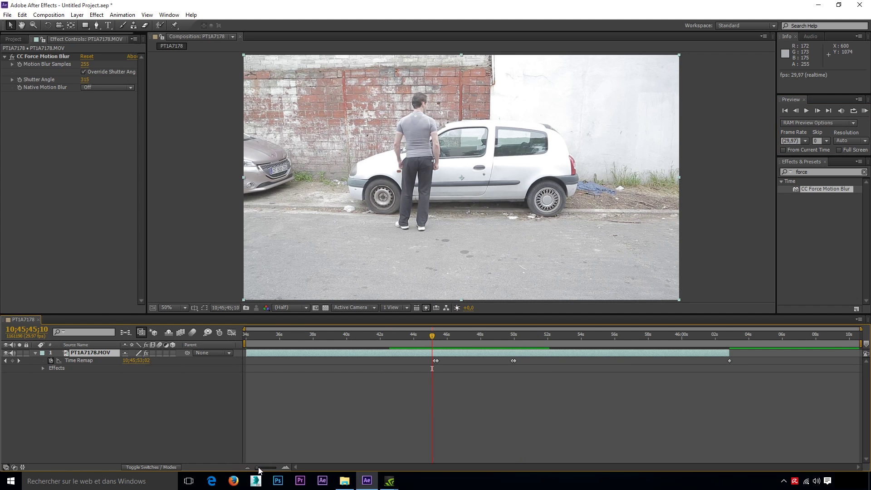
left_click_drag(267, 467, 276, 466)
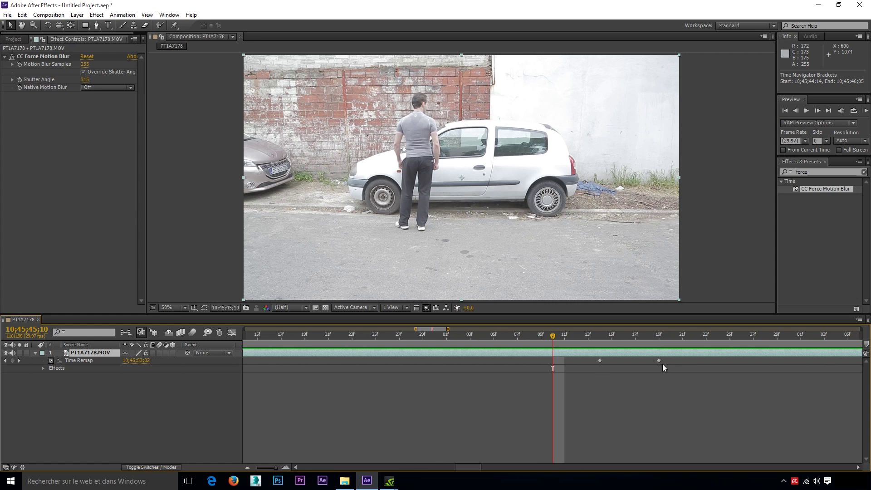
left_click(600, 336)
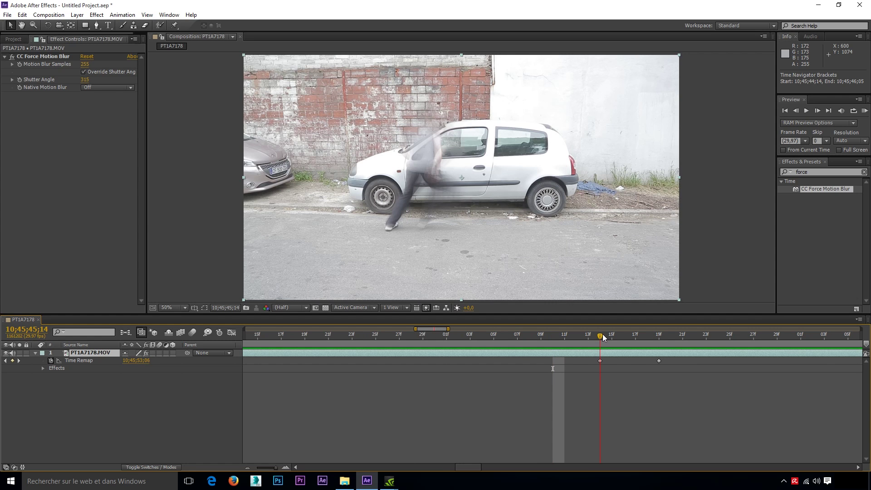
left_click_drag(601, 336, 622, 338)
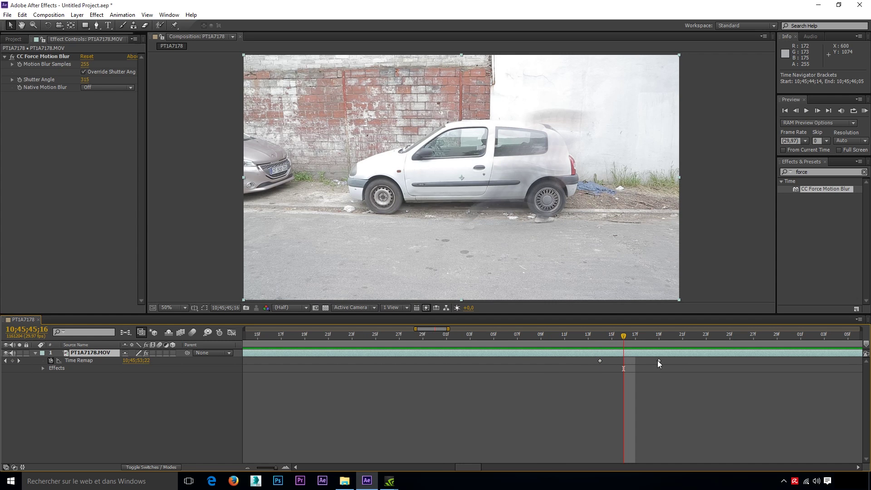
left_click_drag(658, 361, 624, 361)
key("j")
left_click_drag(275, 467, 276, 467)
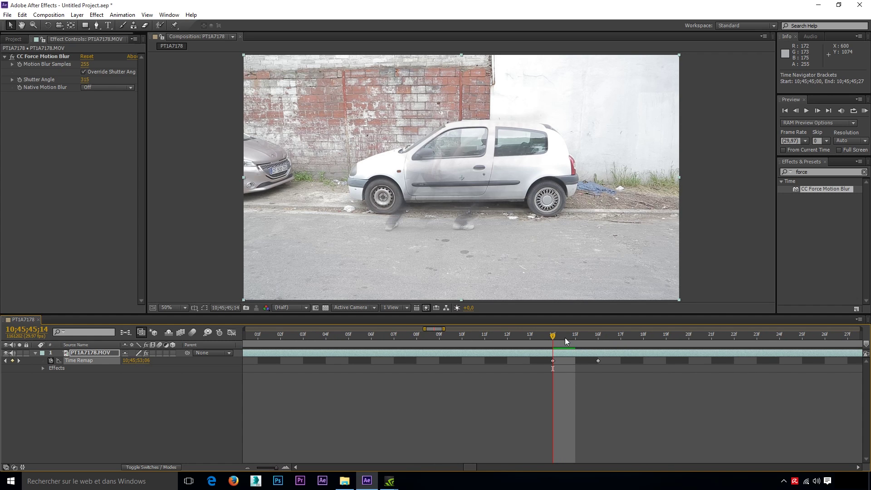
left_click_drag(565, 340, 620, 340)
left_click(598, 361)
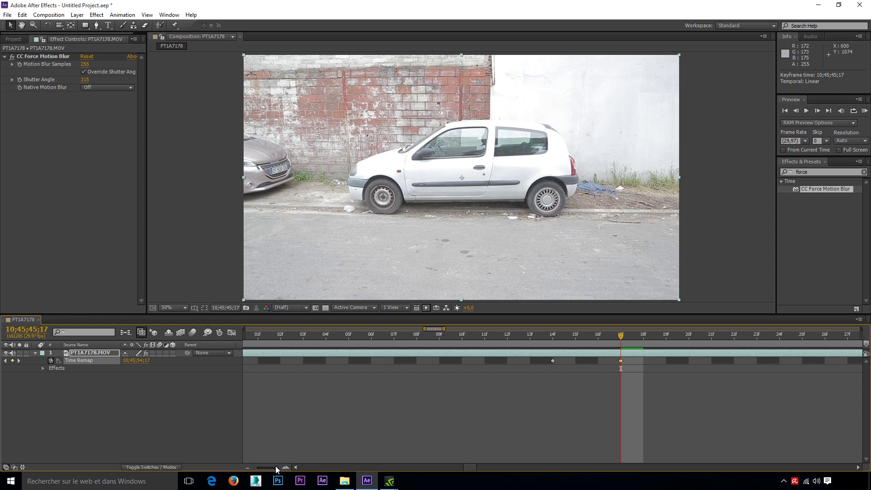
left_click_drag(276, 467, 274, 467)
left_click_drag(469, 467, 542, 472)
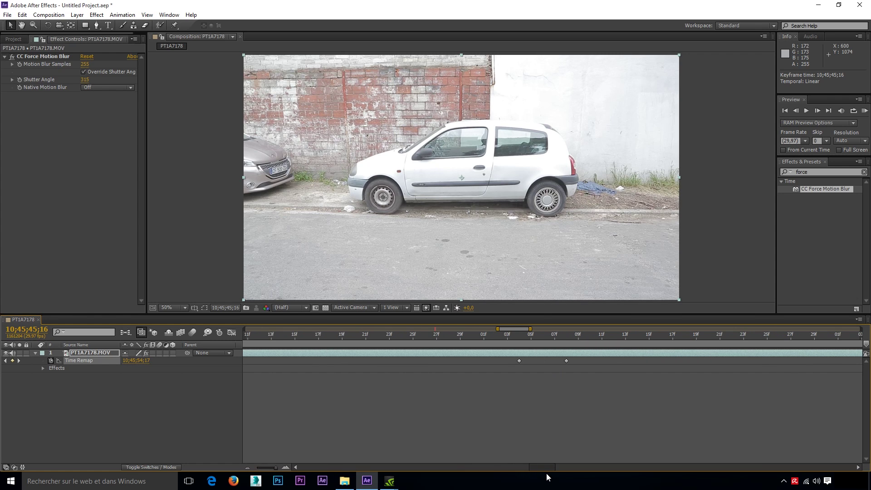
Set the 50s keyframe position at 10;45;50;07 and preview the retimed ramp.
mouse_move(517, 336)
left_mouse_down()
mouse_move(543, 342)
mouse_move(543, 360)
mouse_move(555, 345)
left_mouse_up()
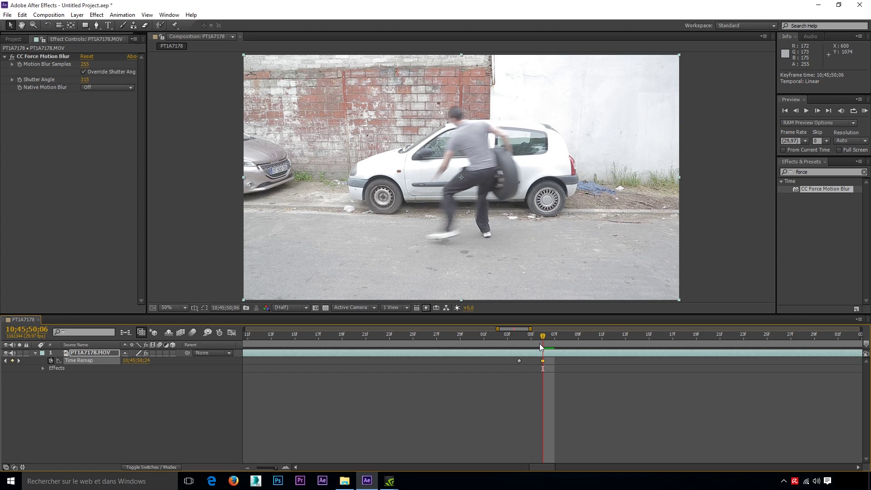
key("Page_Down")
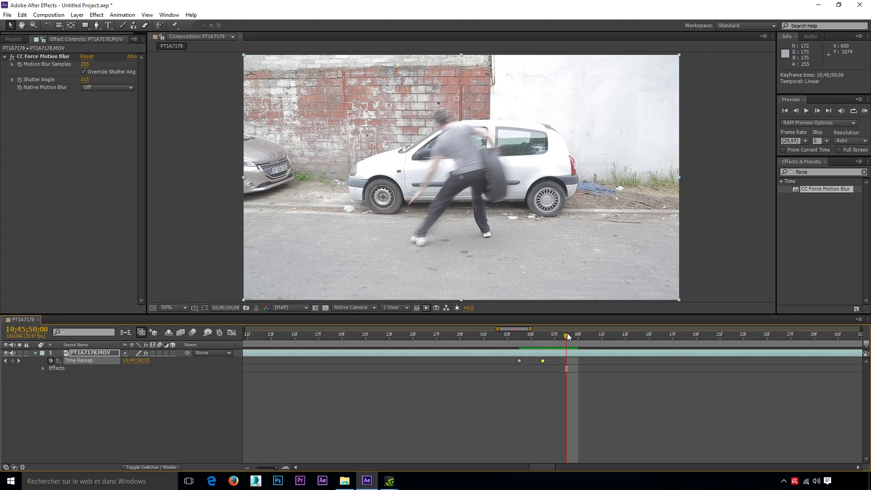
mouse_move(567, 335)
left_mouse_down()
mouse_move(554, 336)
mouse_move(553, 362)
left_mouse_up()
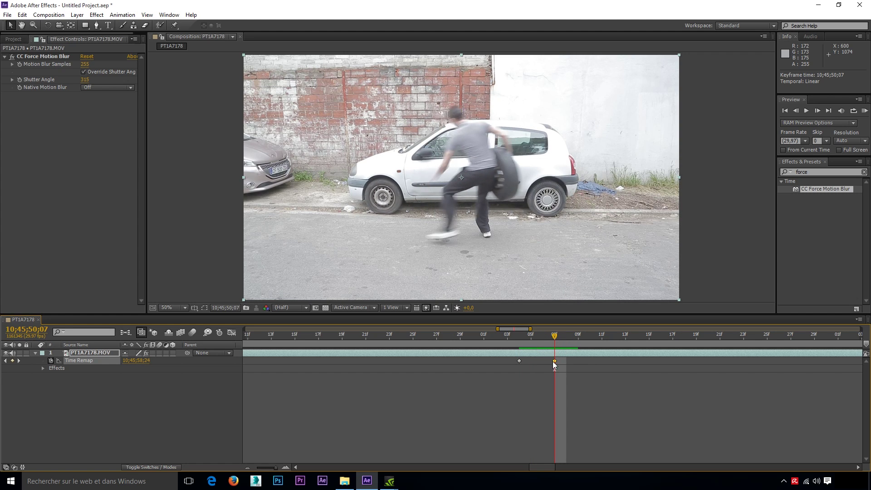
left_click_drag(547, 467, 538, 468)
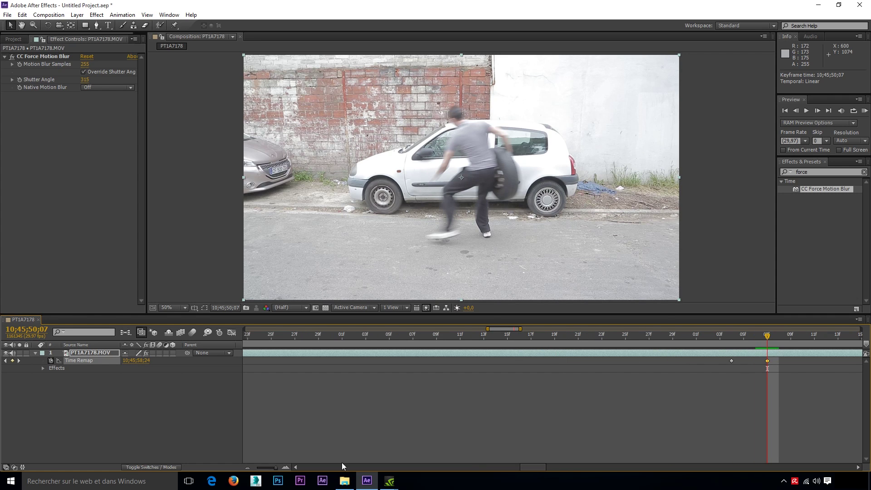
left_click(805, 111)
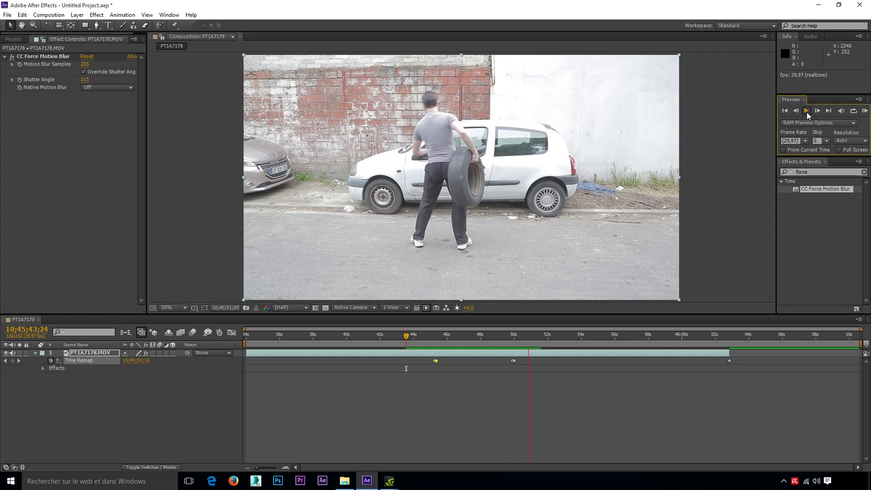
Stop the RAM preview of the speed-ramped, motion-blurred clip.
left_click(807, 115)
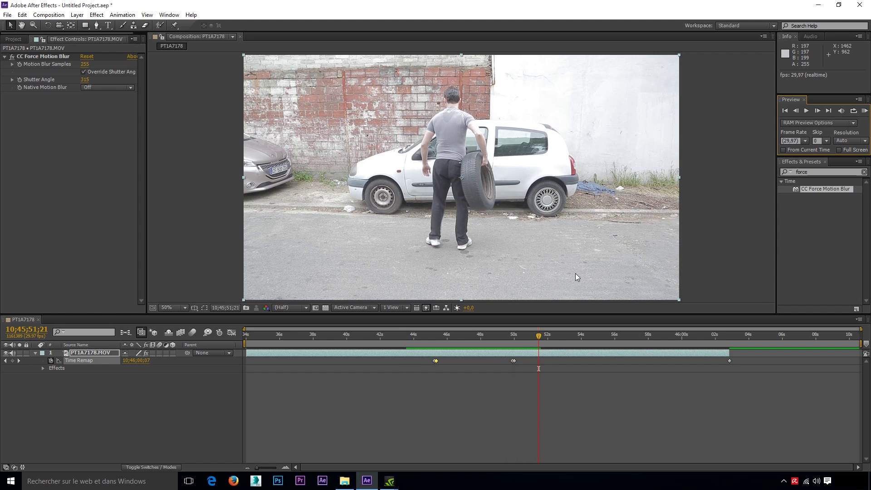